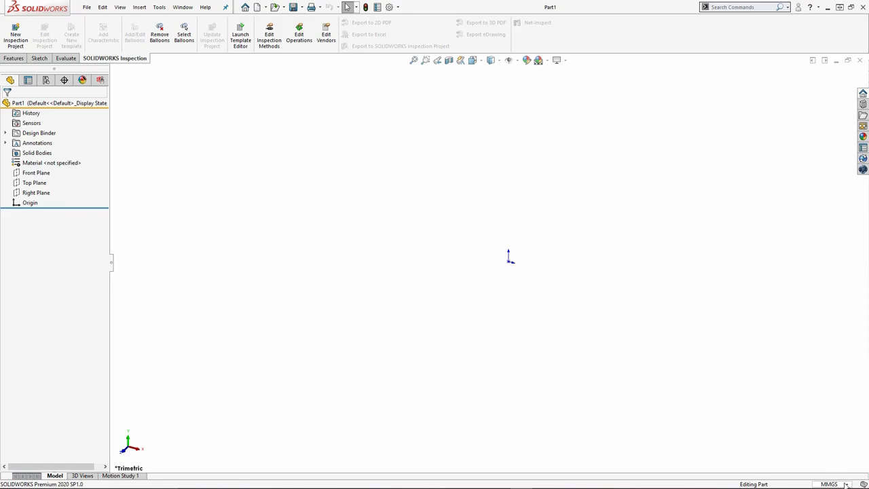
click(846, 483)
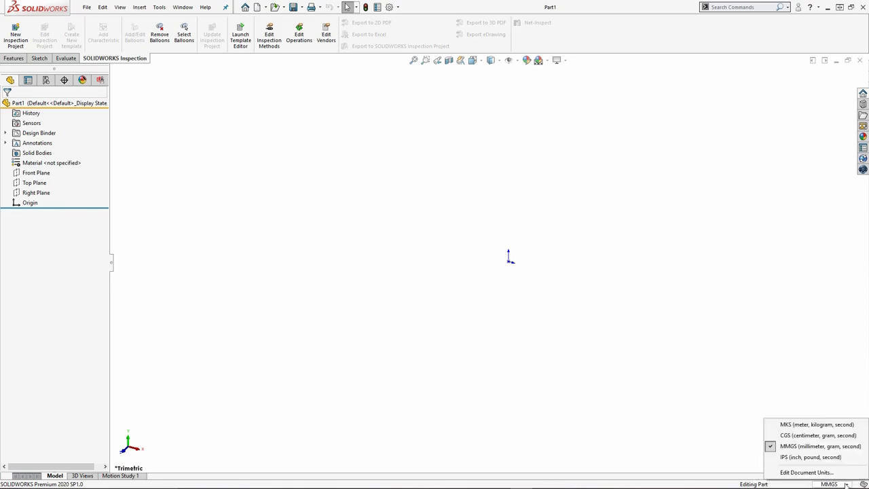
click(410, 181)
click(45, 60)
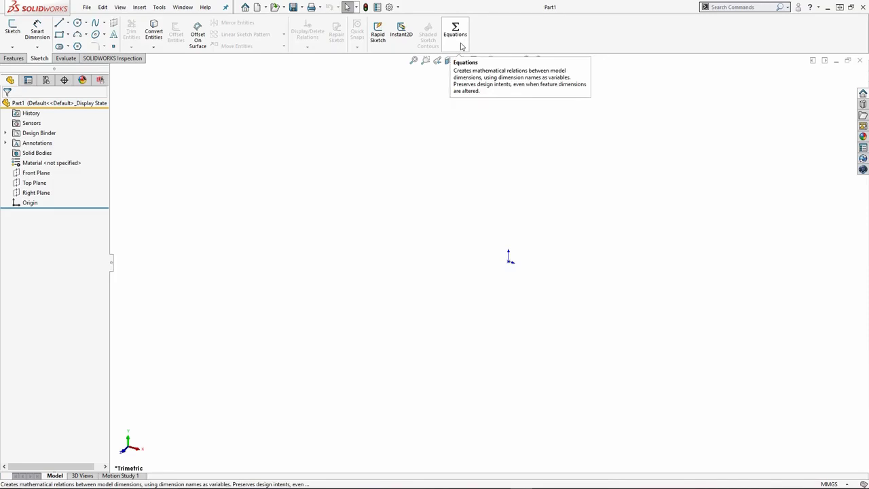
click(159, 8)
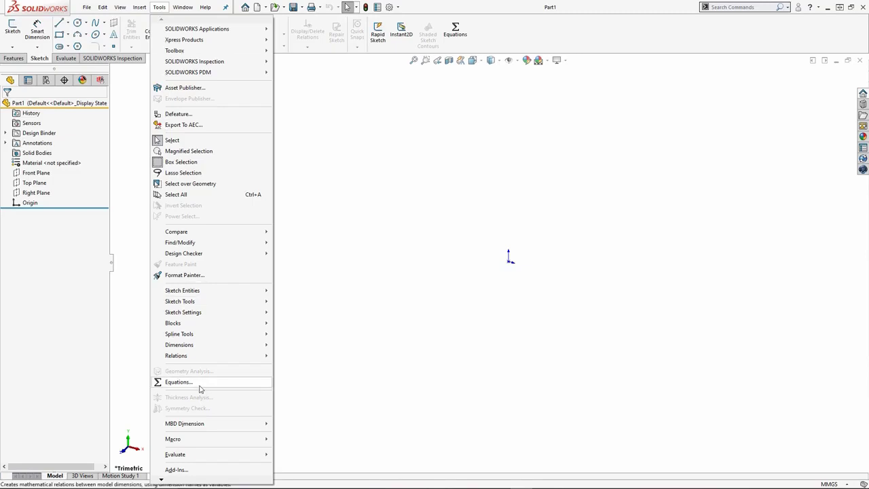
click(729, 29)
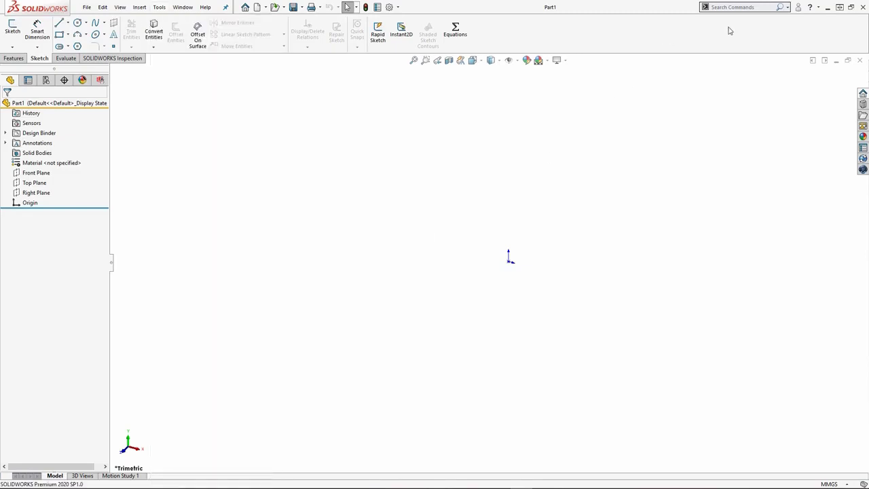
- Find the Equations command by searching for "equat" and open the equations and global variables manager
click(786, 7)
click(729, 28)
click(746, 8)
text(equat)
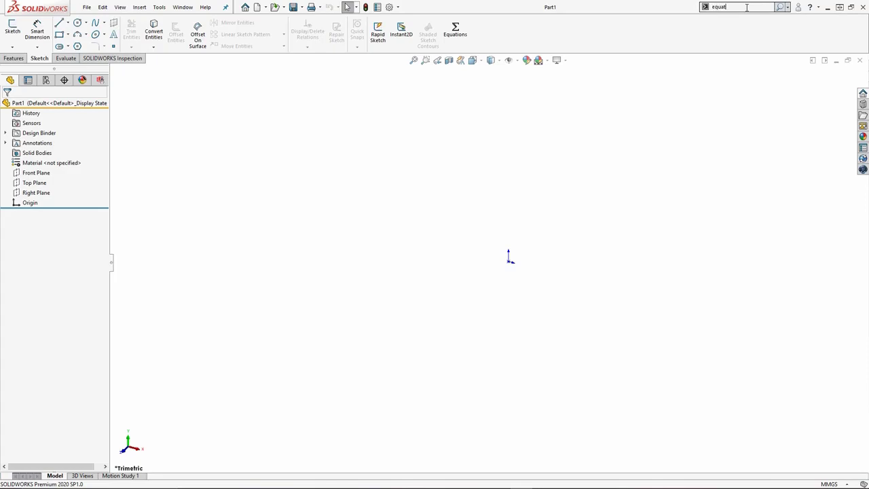
mouse_move(734, 31)
mouse_down()
mouse_move(517, 37)
mouse_move(717, 33)
mouse_up()
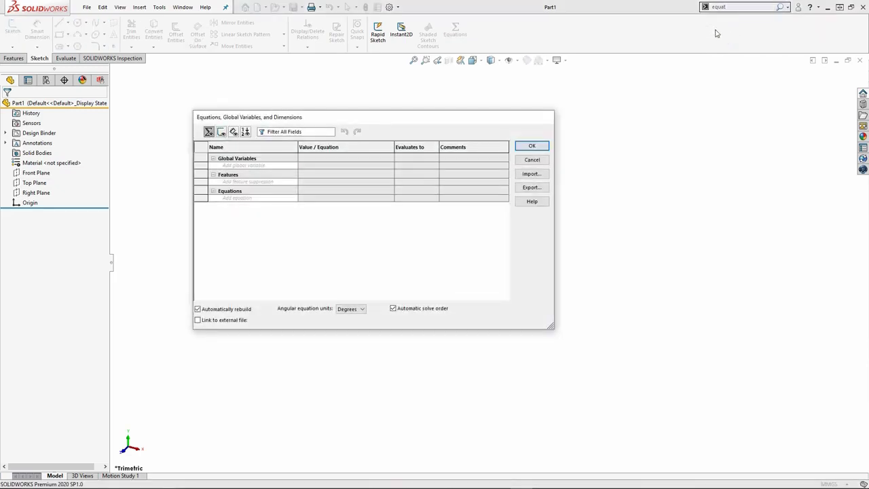
- Add a global variable named A with the value 81
click(281, 166)
text(A)
key(Tab)
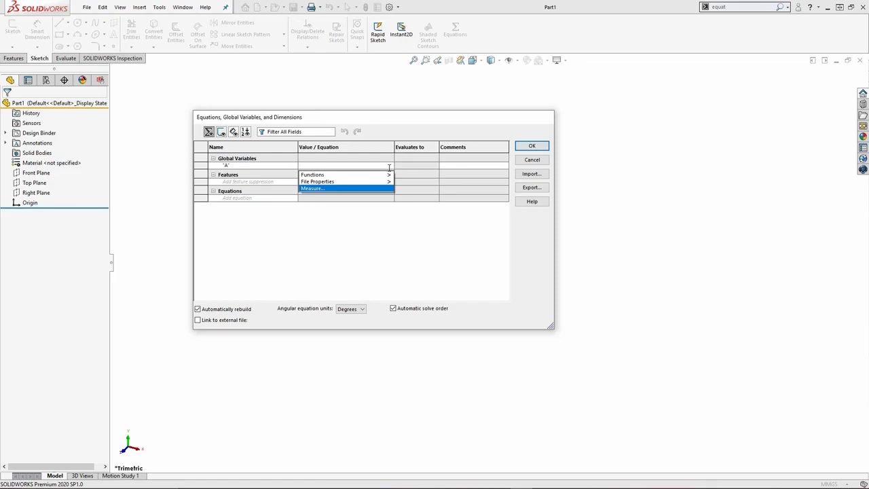
text(81)
key(Tab)
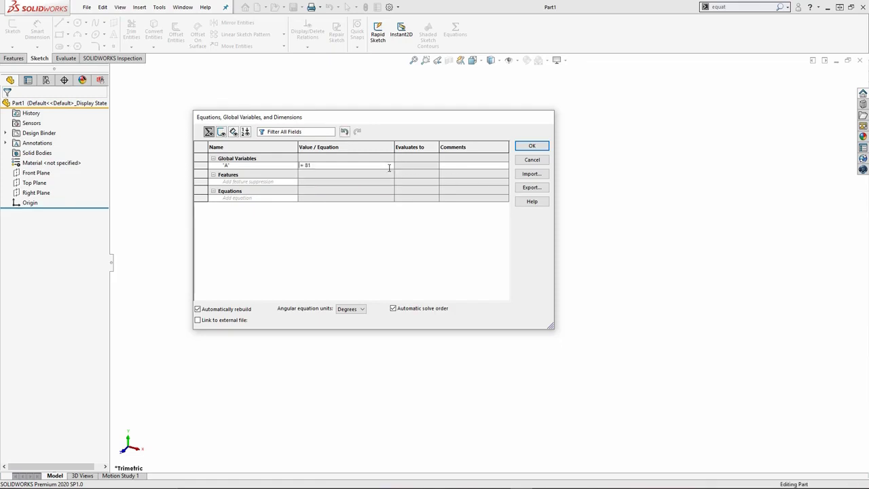
key(Tab)
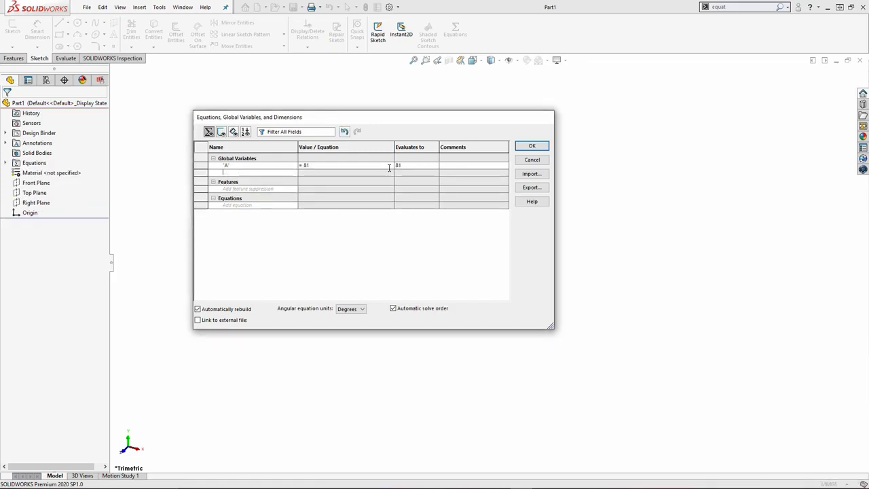
- Add a global variable named B with the value 57
text(B)
key(Tab)
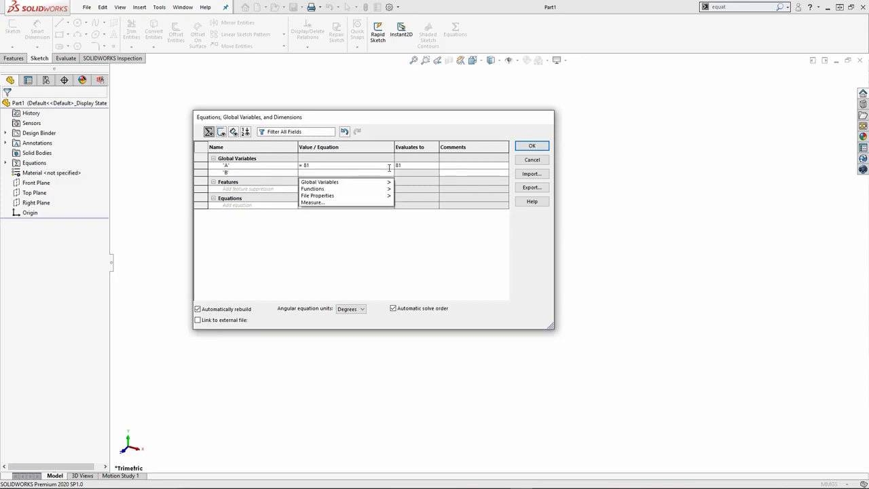
text(57)
key(Tab)
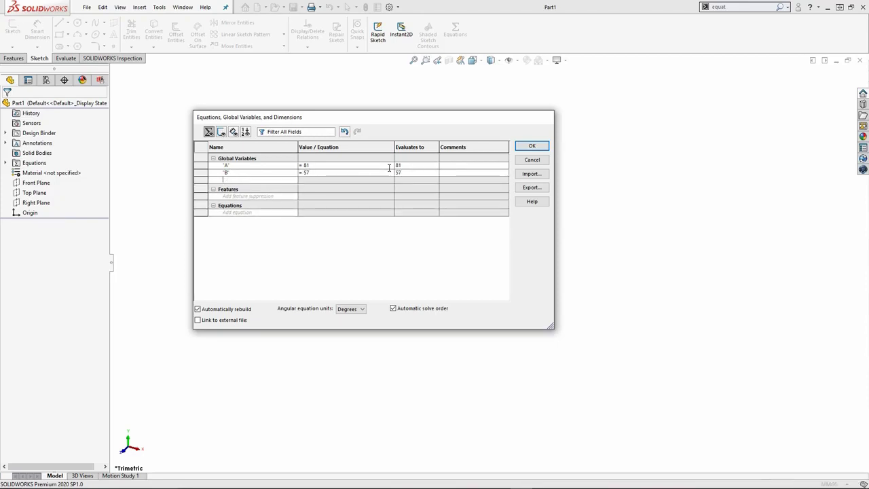
- Add a global variable named C with the value 43 and accept the equations
text(C)
key(Tab)
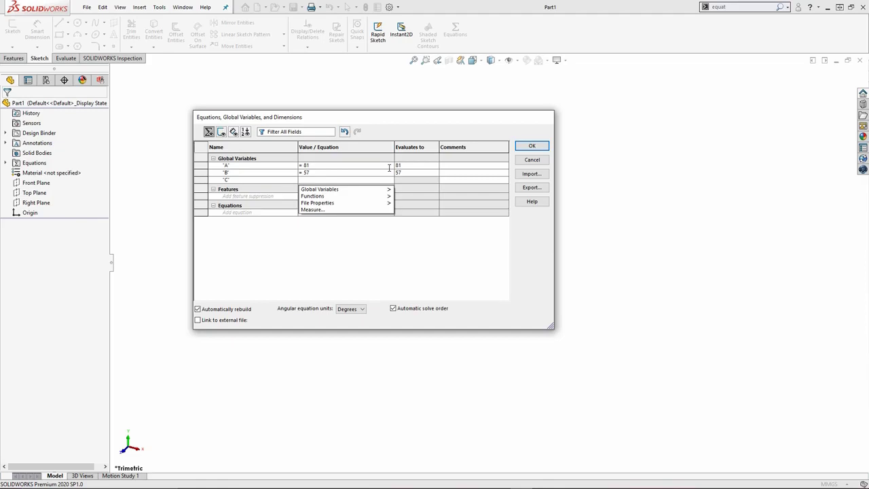
text(43)
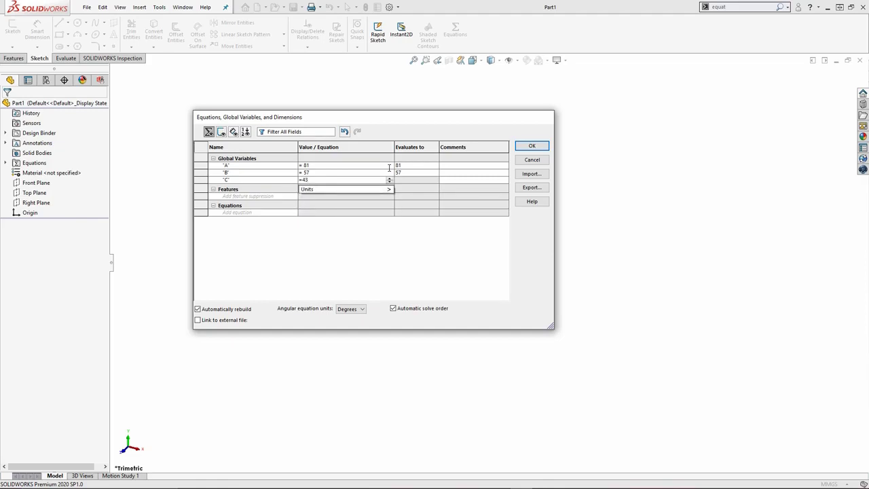
key(Tab)
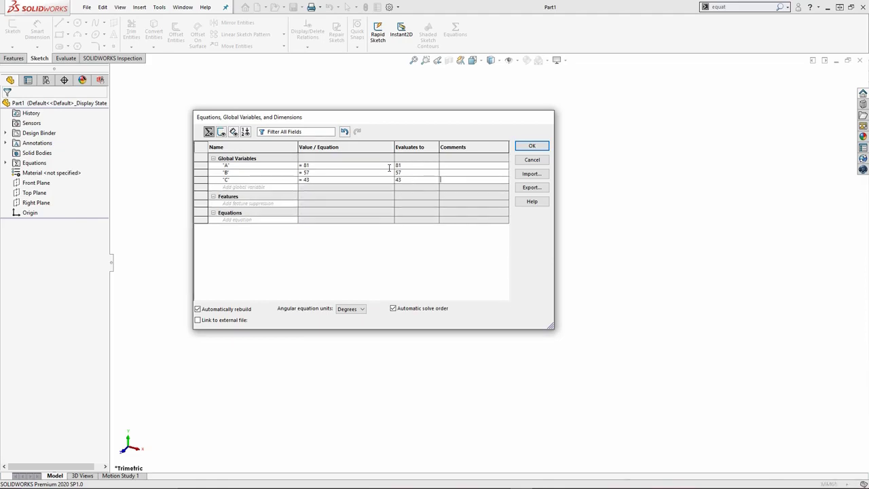
click(532, 146)
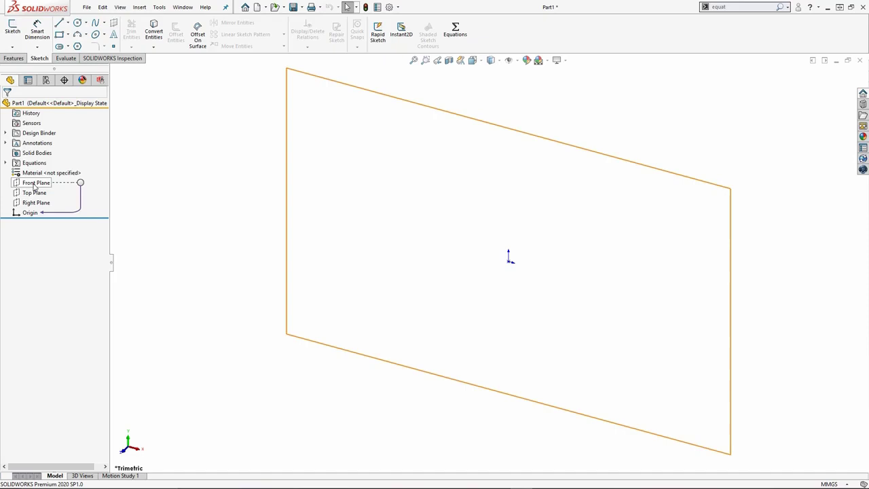
- On the Front Plane, sketch a vertical line about 31.5 mm down to the origin, continued by a horizontal line about 59 mm to the right
click(34, 184)
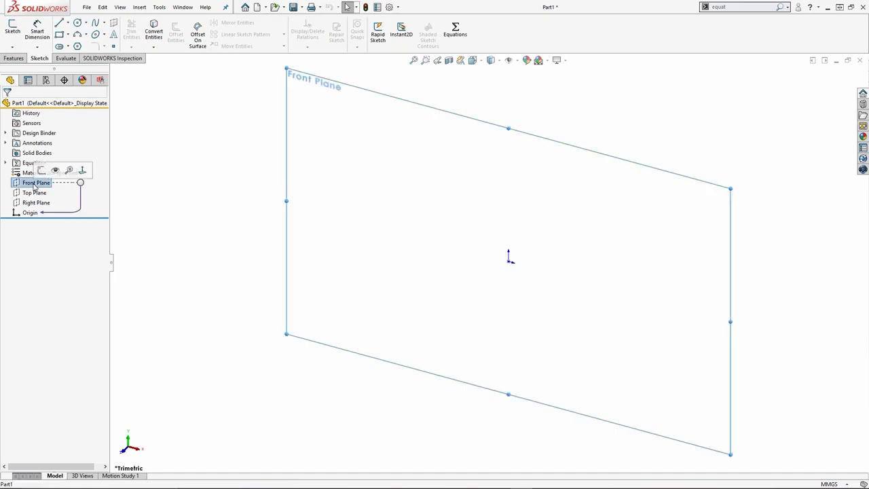
click(41, 171)
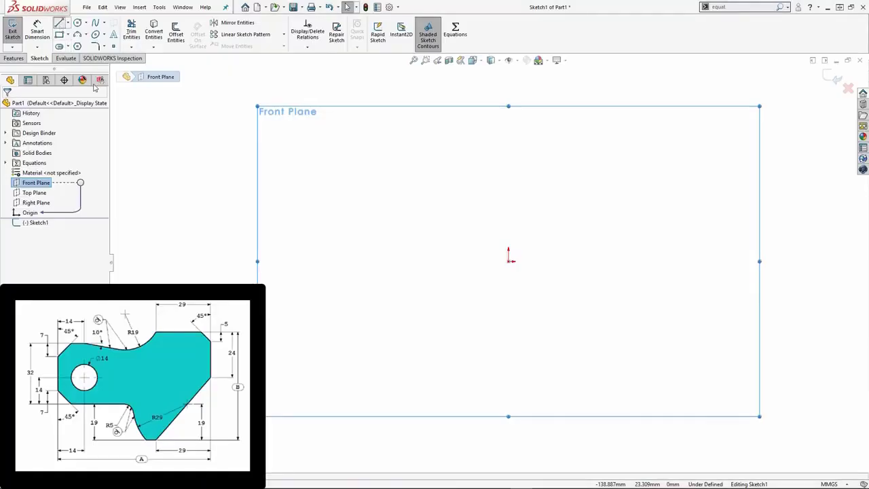
key(l)
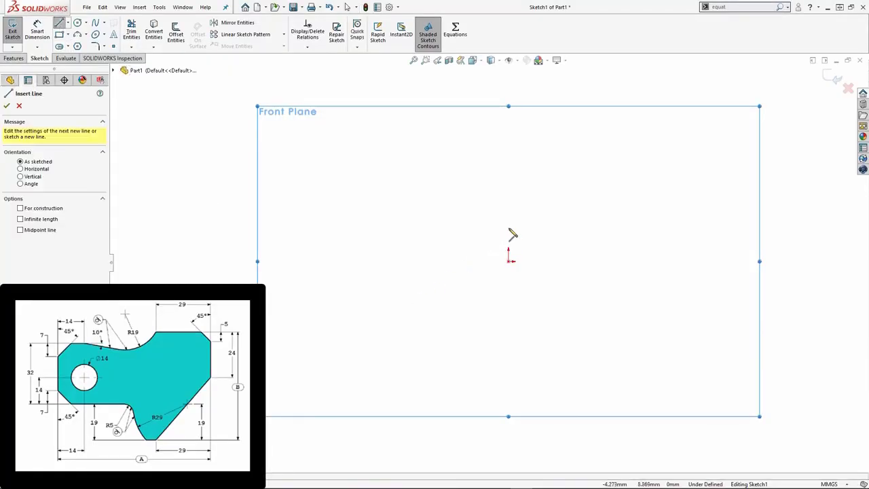
click(509, 173)
click(508, 261)
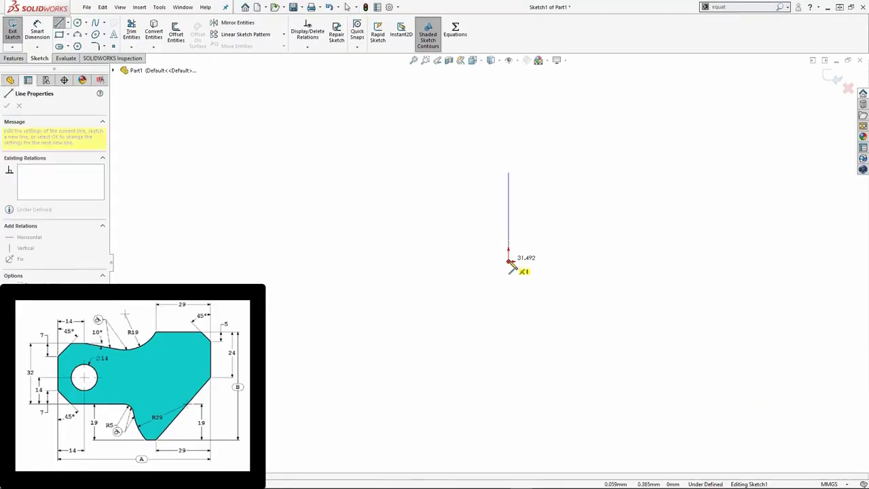
click(676, 263)
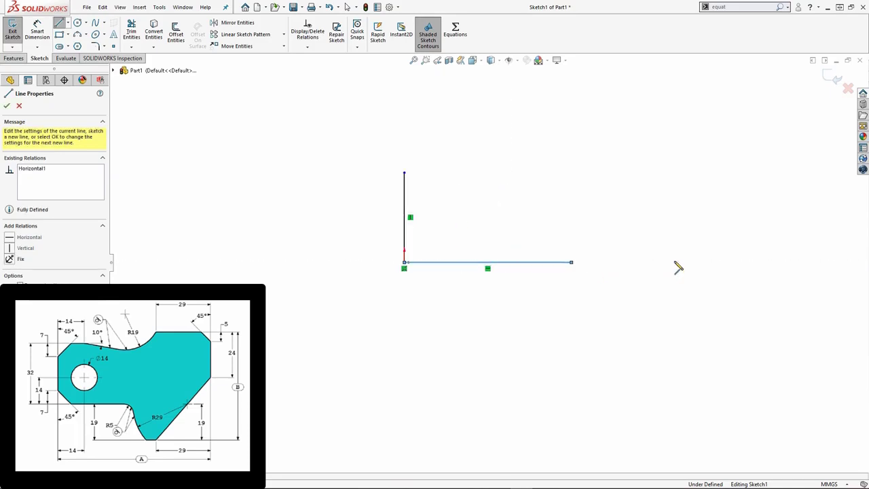
- Continue the profile from the horizontal line with a small tangent arc curving downward, followed by a larger tangent arc curving the opposite way
scroll(644, 285, down, 2)
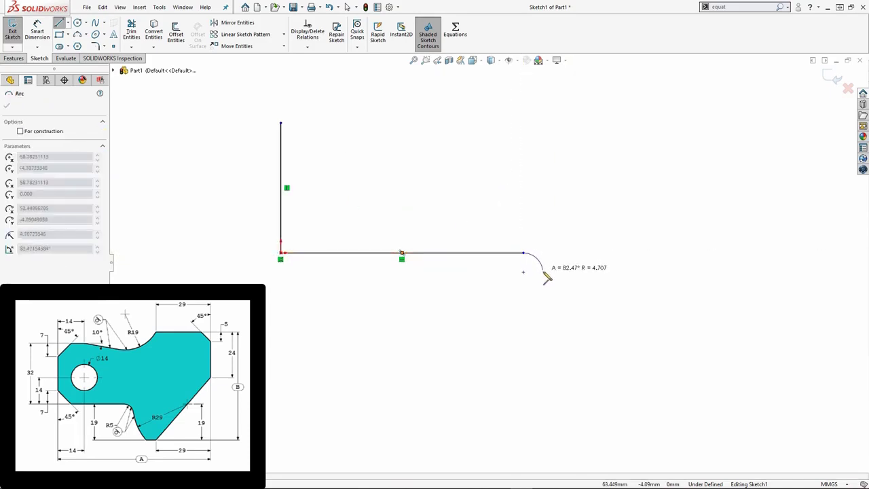
click(554, 275)
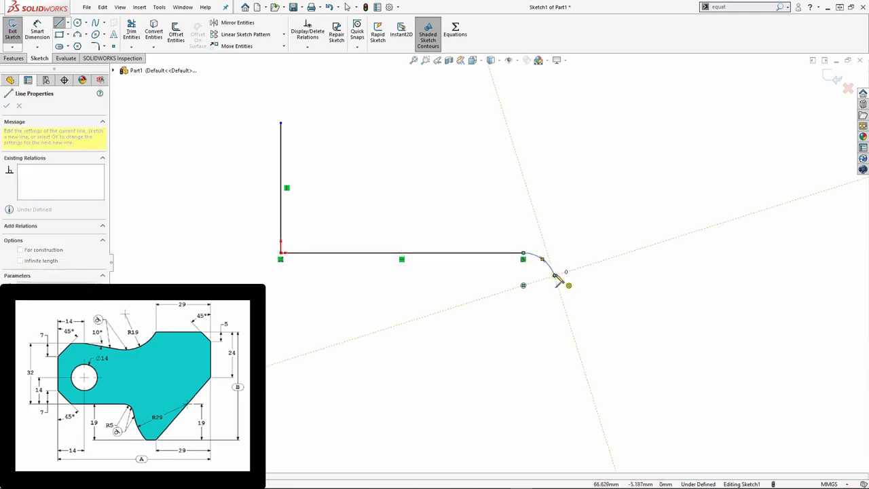
mouse_move(562, 285)
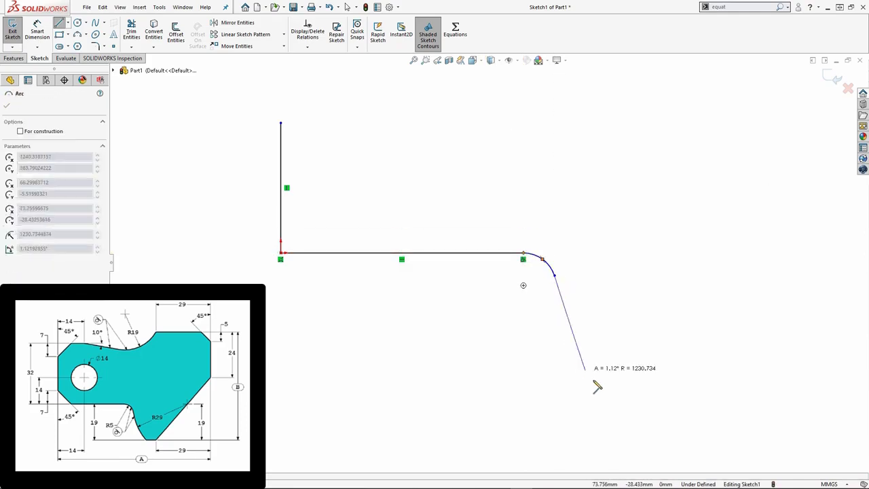
click(650, 407)
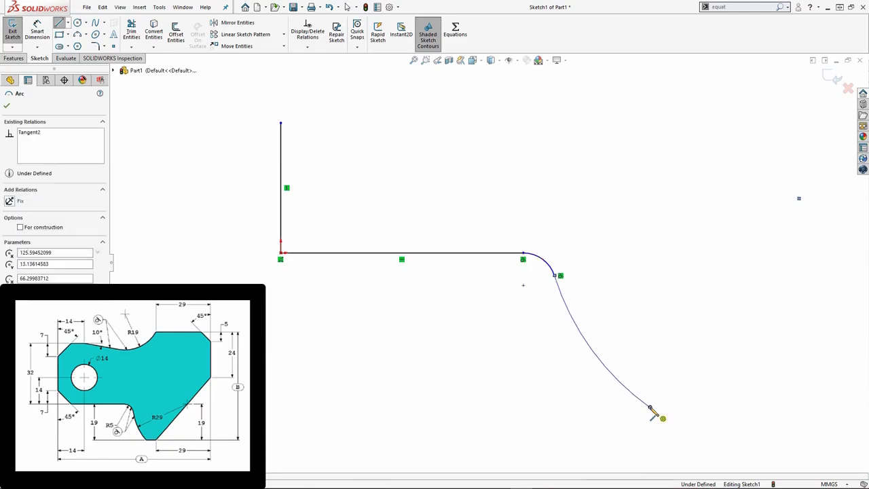
- Continue with a short horizontal bottom line, a diagonal about 69 mm up to the right, a vertical line, and a horizontal top line back left
click(705, 407)
key(f)
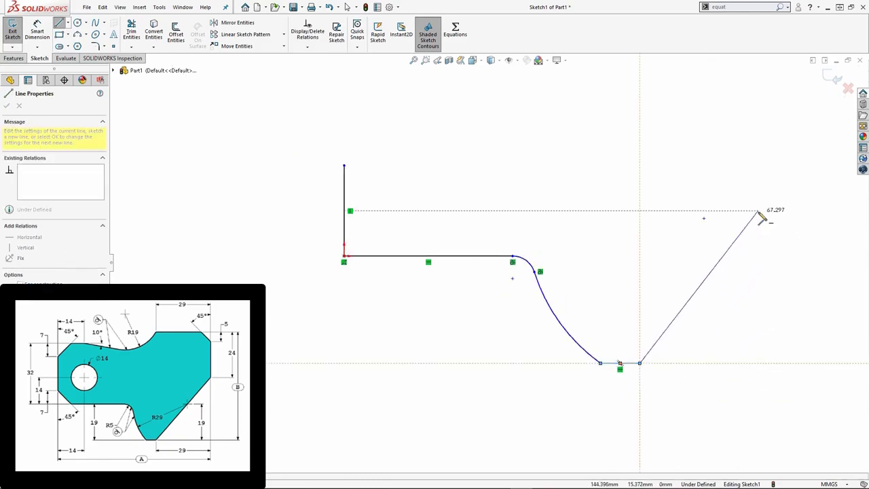
click(758, 205)
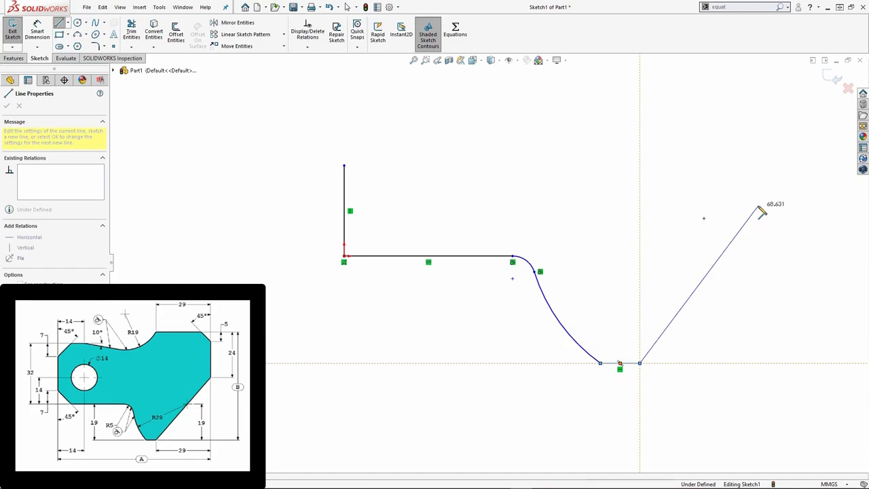
click(758, 104)
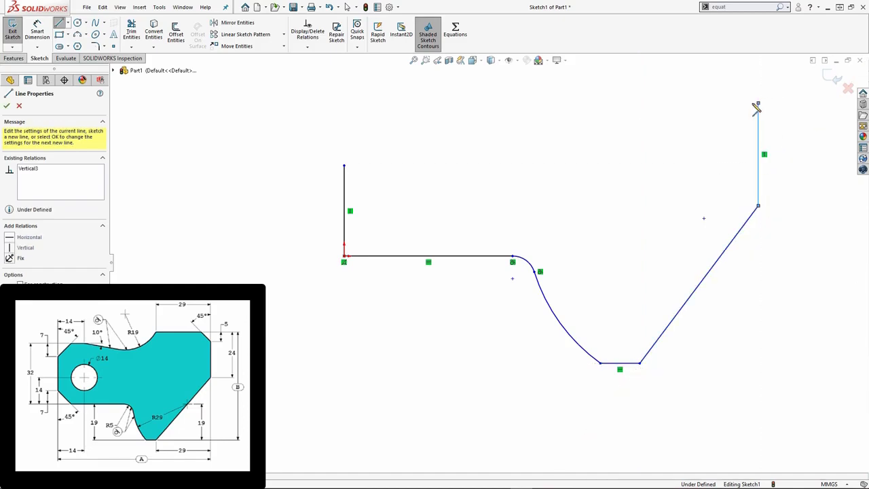
double_click(559, 103)
key(Escape)
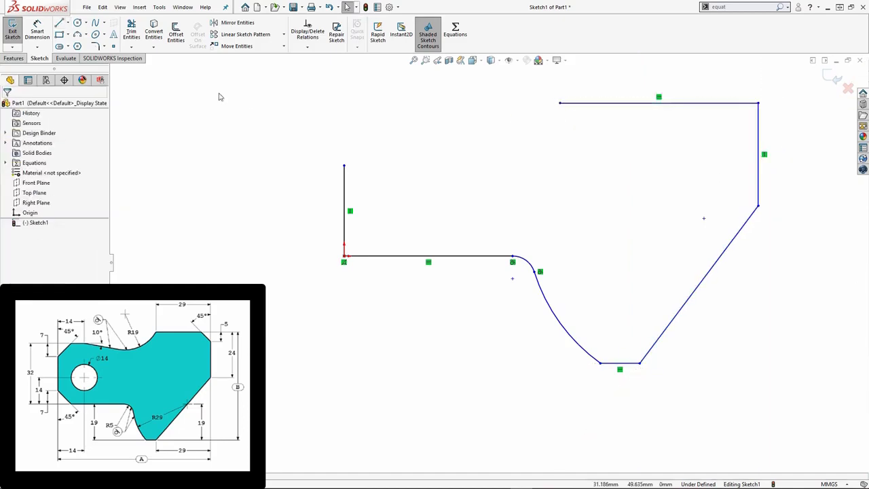
- Sketch a three-point arc of about 14.7 mm radius down and left from the top line's open end
click(78, 34)
click(560, 104)
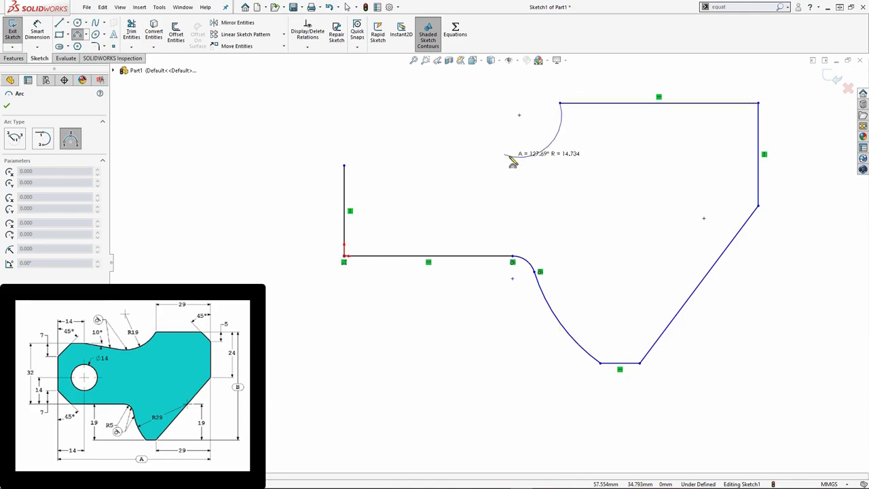
click(505, 155)
key(Escape)
- Add a sloping line tangent to the arc and a horizontal line about 25 mm long, and close the profile with the left vertical line's upper endpoint
key(l)
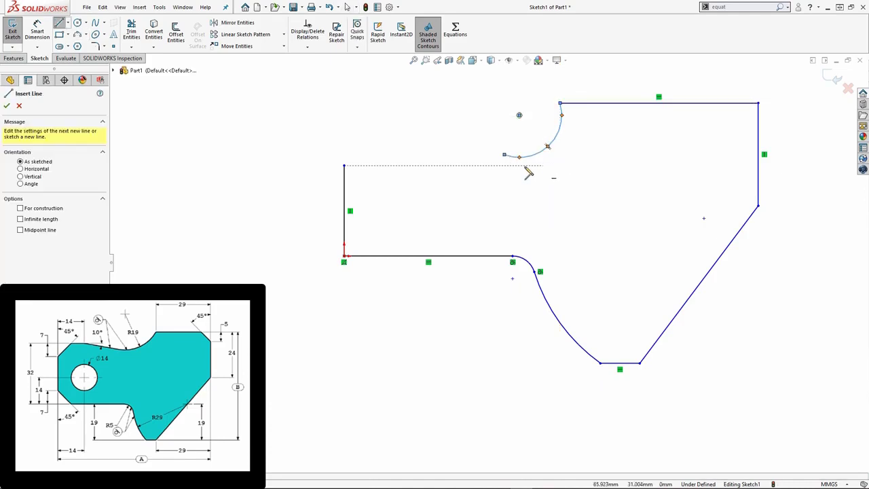
click(504, 156)
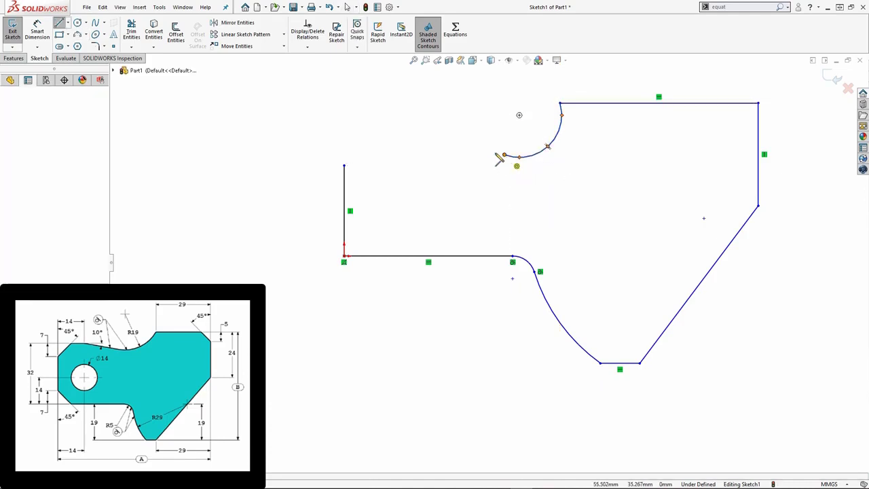
click(415, 120)
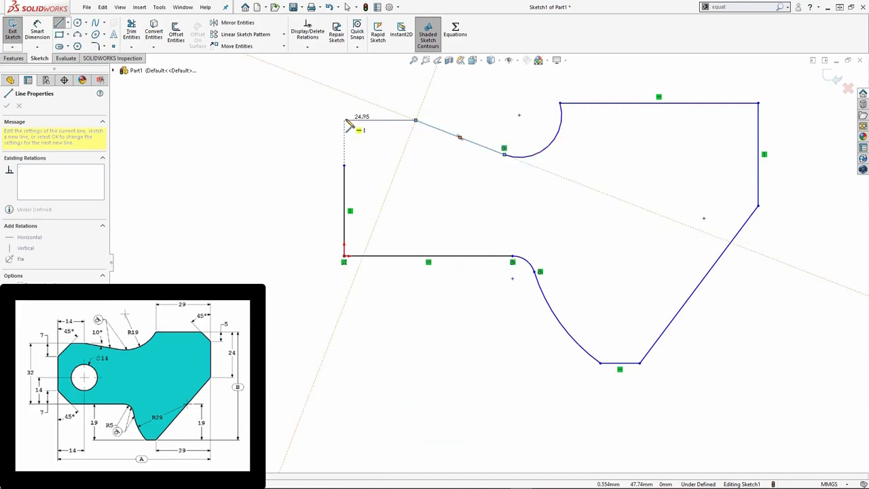
click(344, 120)
key(Escape)
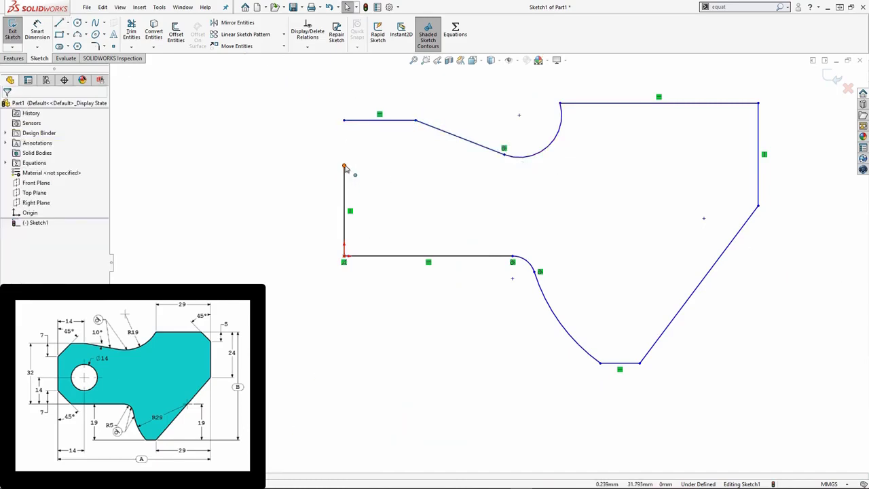
click(344, 122)
key(Escape)
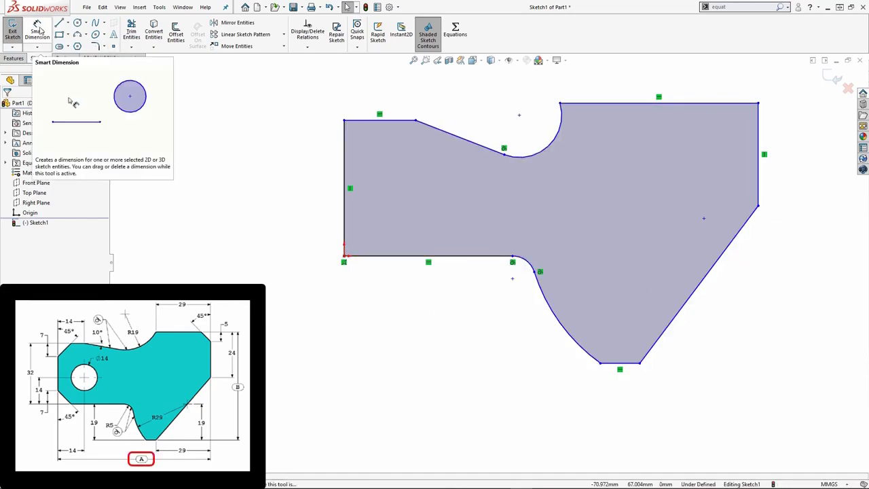
- Dimension the profile's overall width between the left and right vertical lines, linking it to global variable A
click(38, 32)
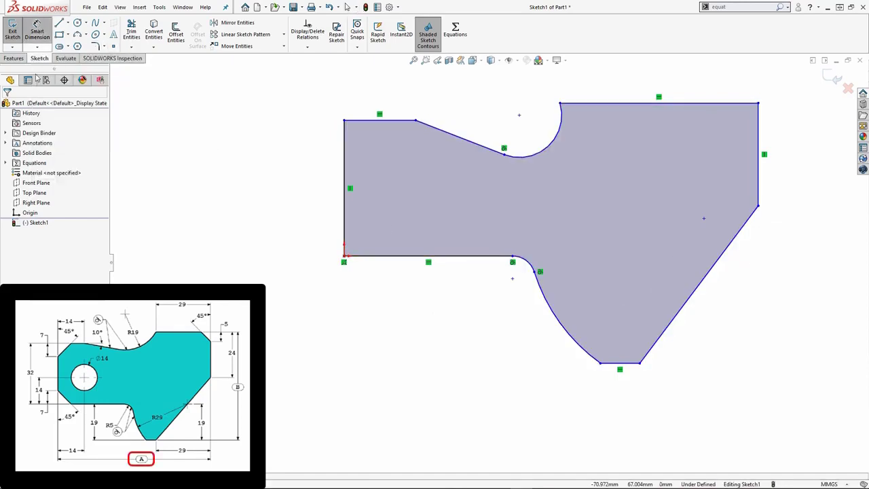
click(346, 227)
click(758, 186)
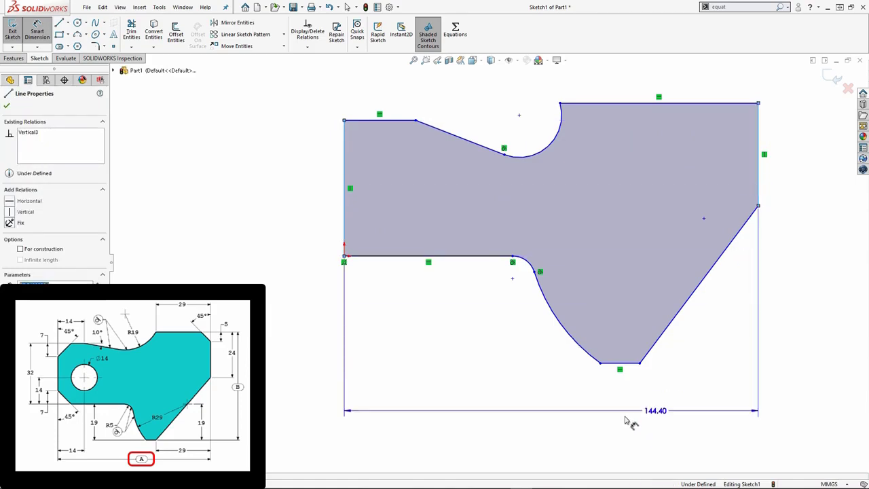
click(558, 434)
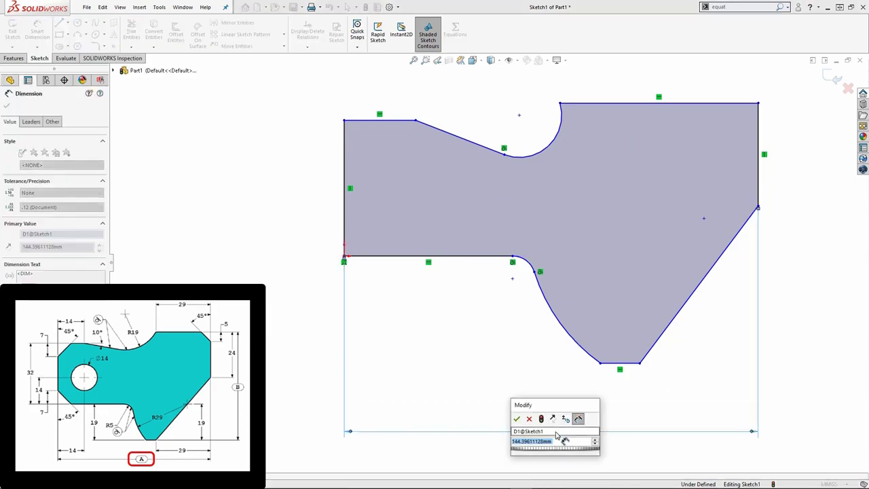
text(=)
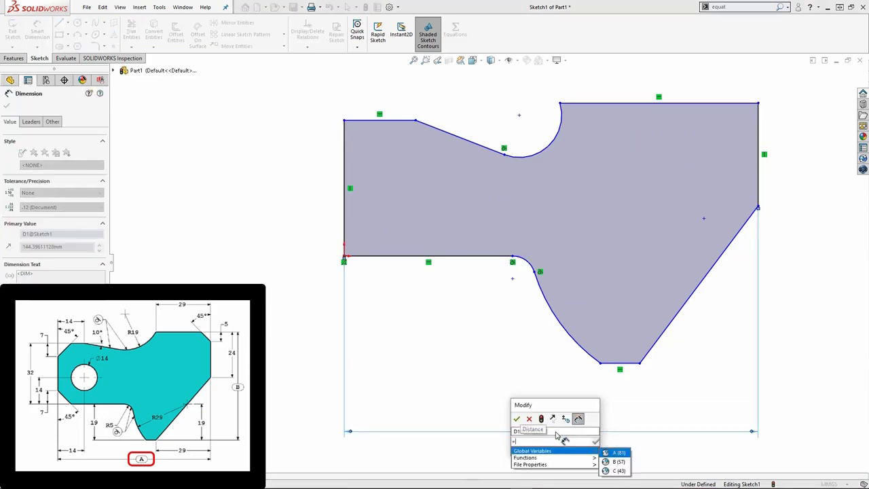
key(Return)
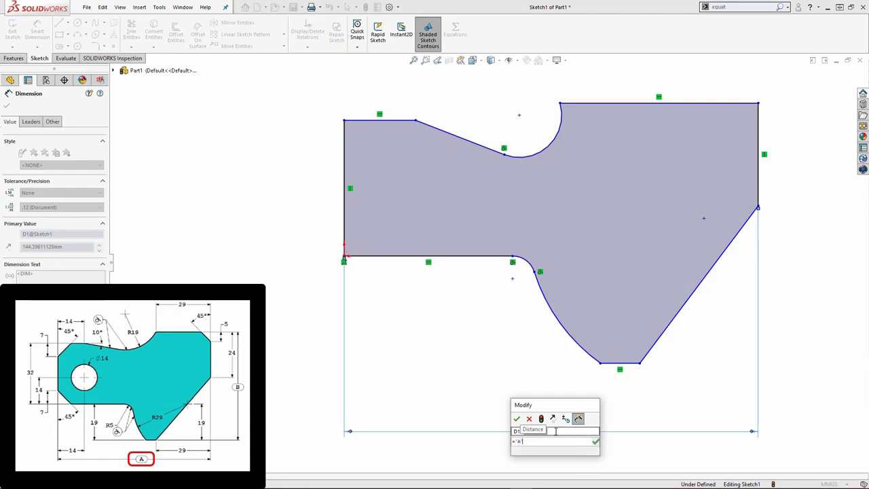
click(517, 419)
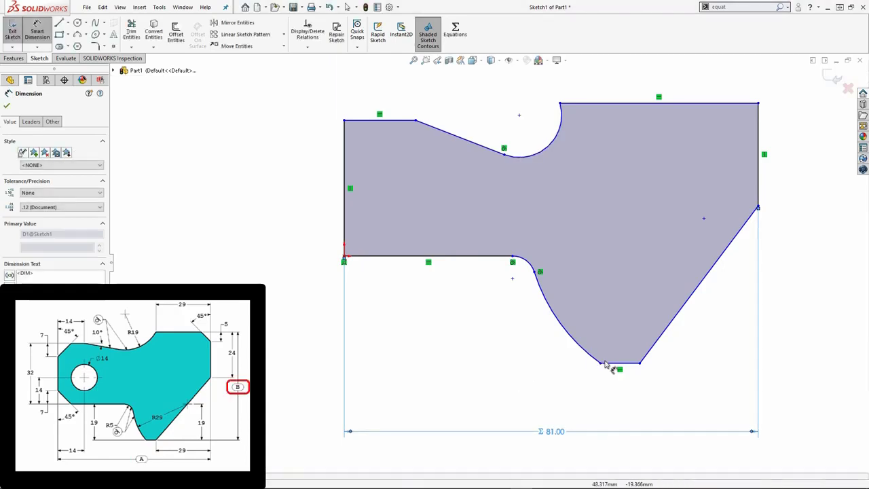
- Dimension the overall height between the short bottom line and the upper right horizontal line, linking it to global variable B
click(629, 363)
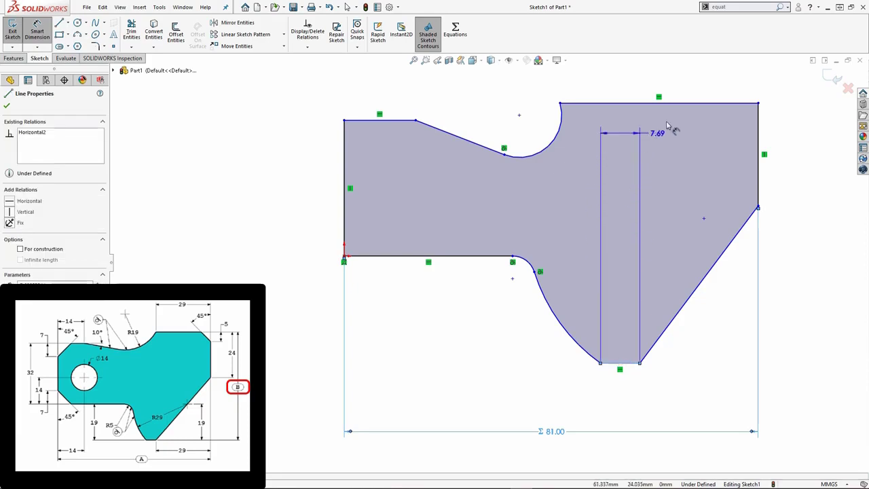
click(679, 104)
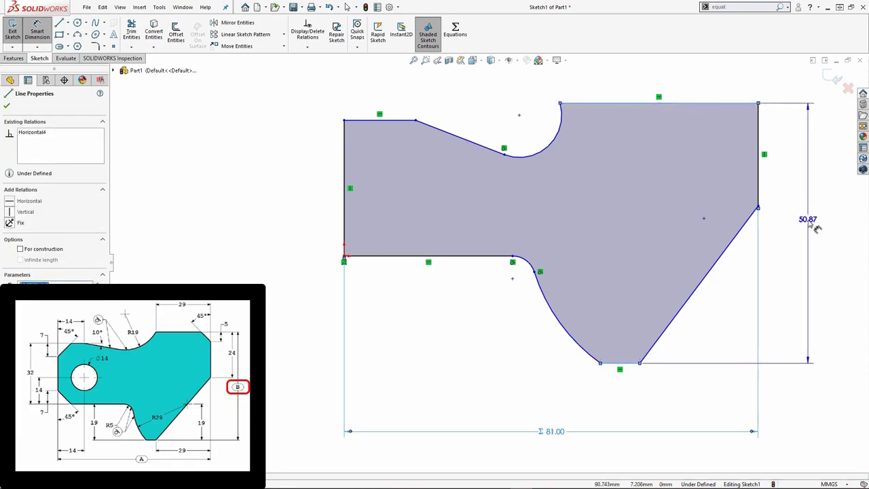
click(812, 240)
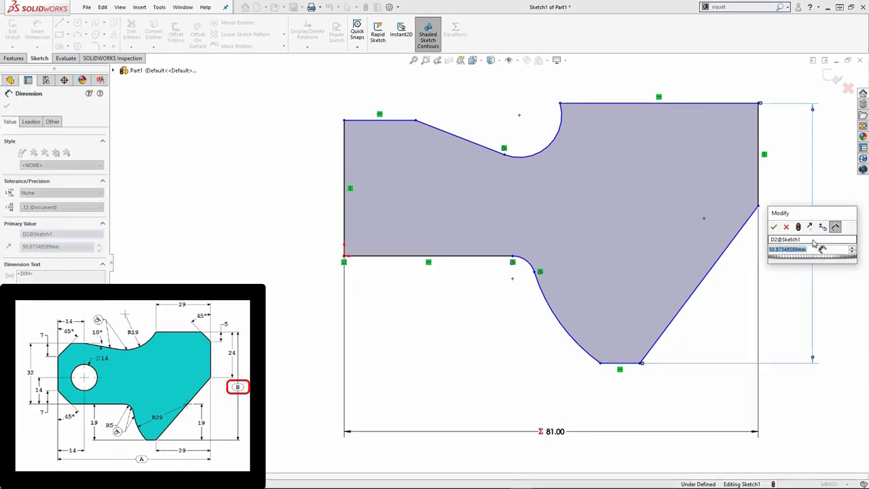
text(= ")
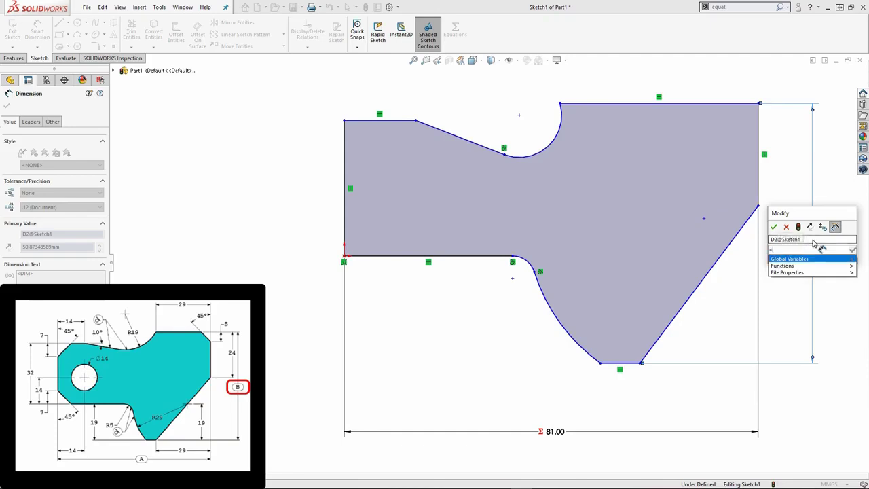
text(B)
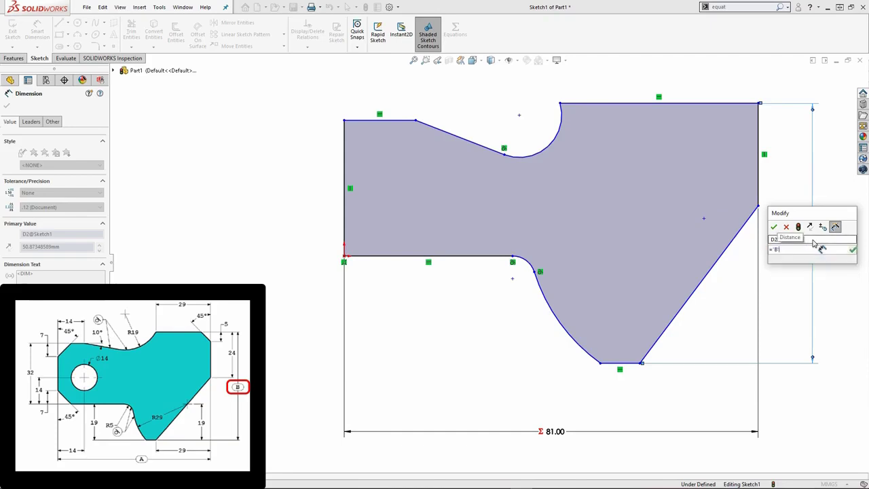
click(774, 227)
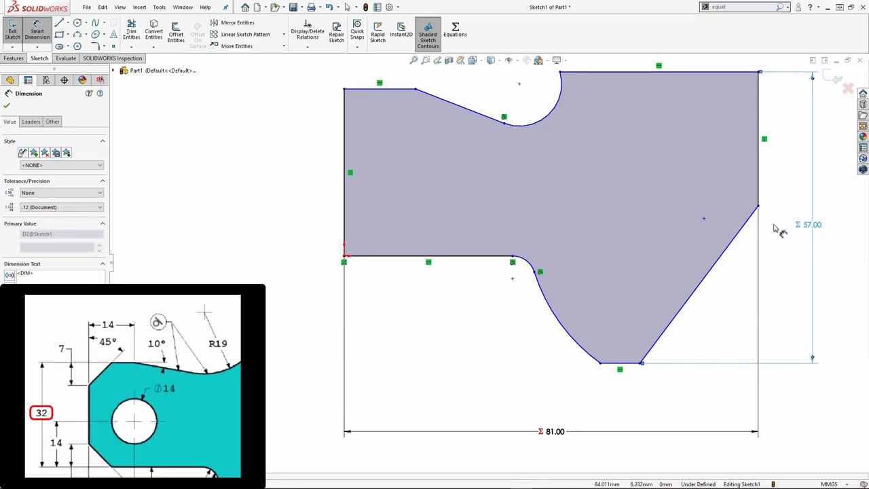
- Dimension the distance between the left section's lower and upper horizontal lines as 32 mm
key(f)
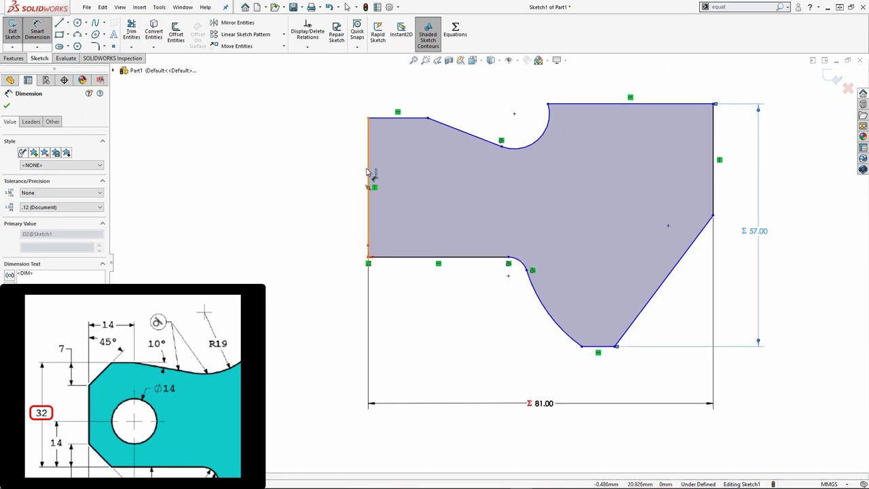
click(426, 259)
click(411, 119)
click(281, 183)
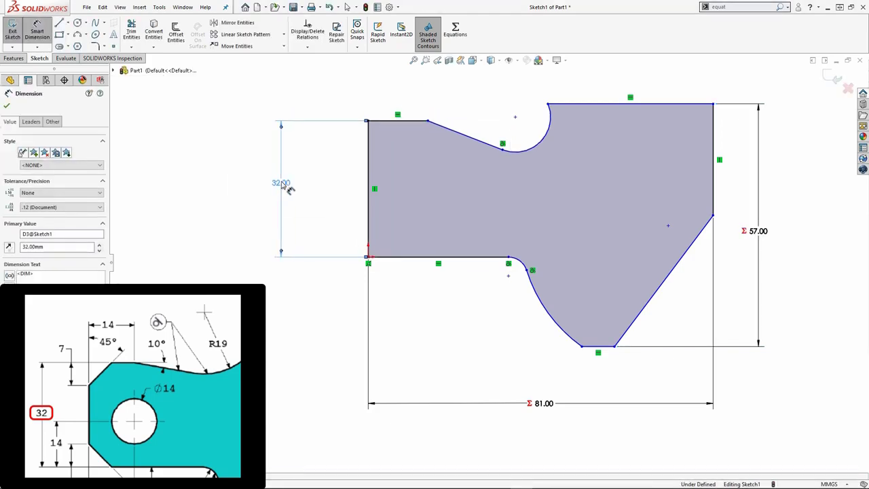
- Dimension the distance from the left vertical line to the start of the sloping line as 14 mm
click(367, 151)
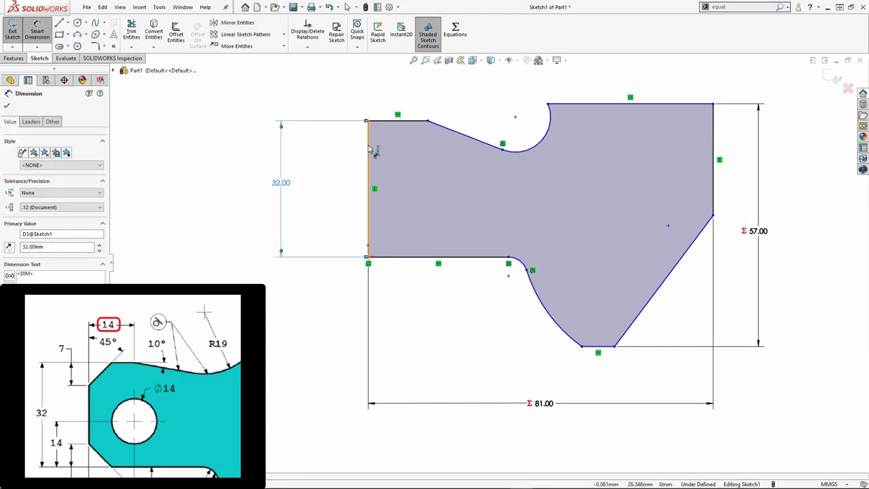
click(428, 120)
click(401, 94)
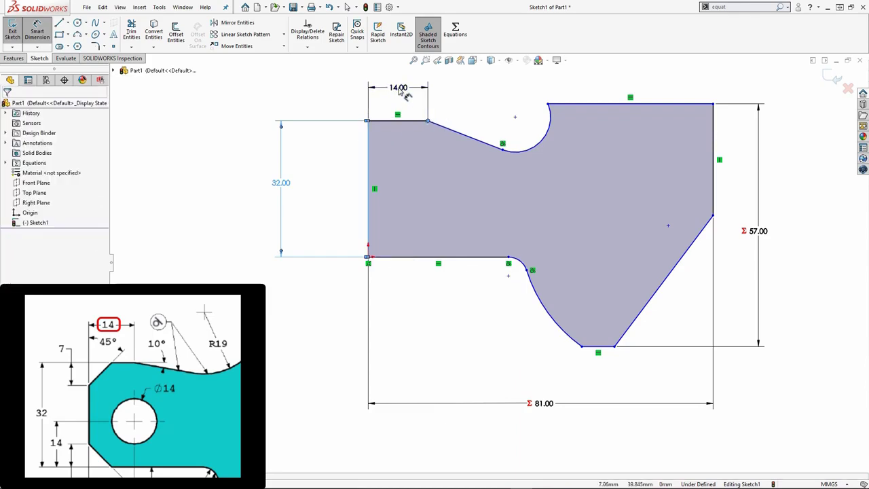
text(14)
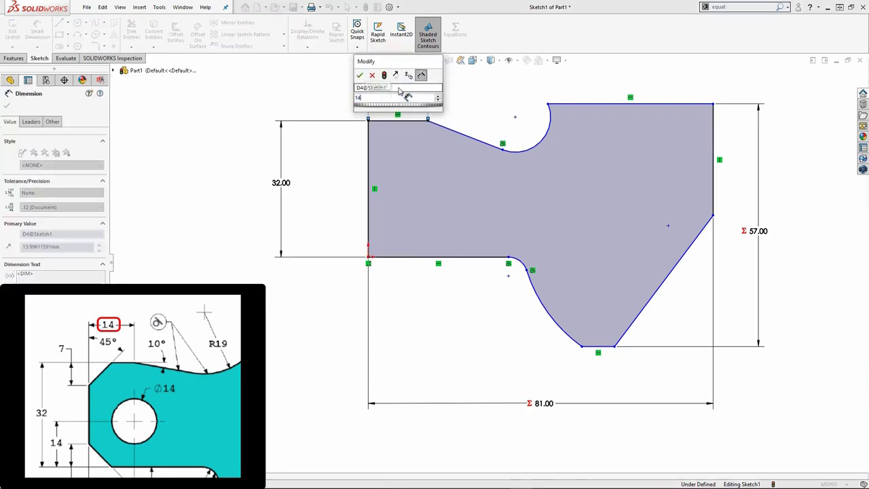
key(Return)
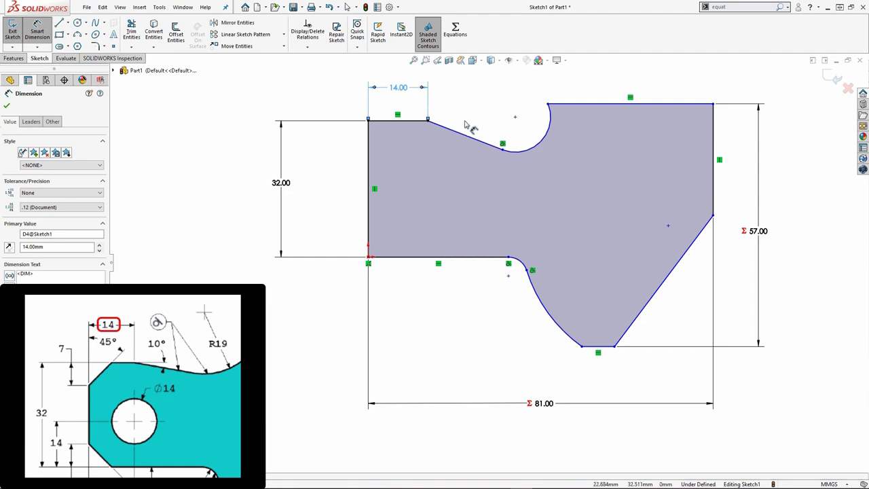
- Dimension the angle between the upper left horizontal line and the sloping line as 10 degrees
click(419, 121)
click(450, 128)
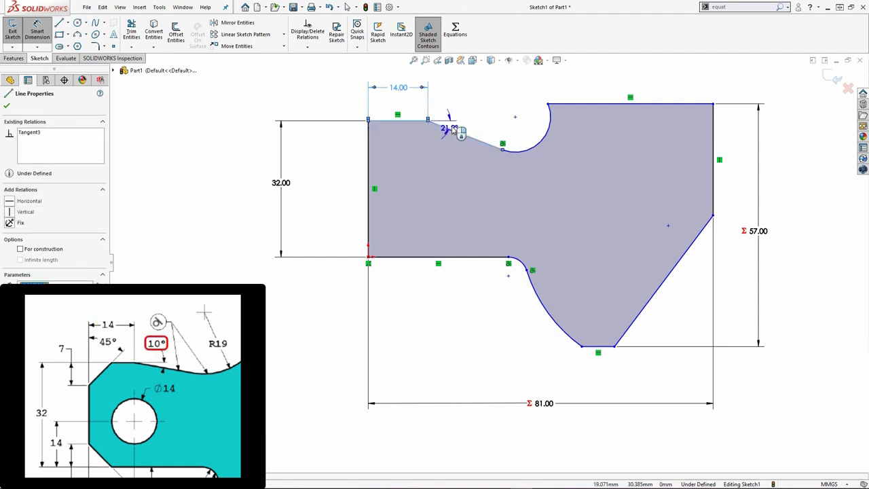
click(463, 129)
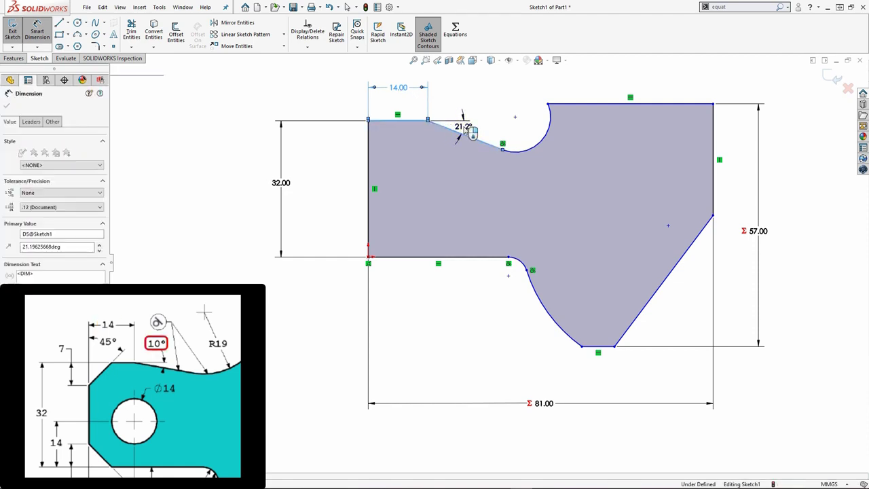
text(10)
key(Return)
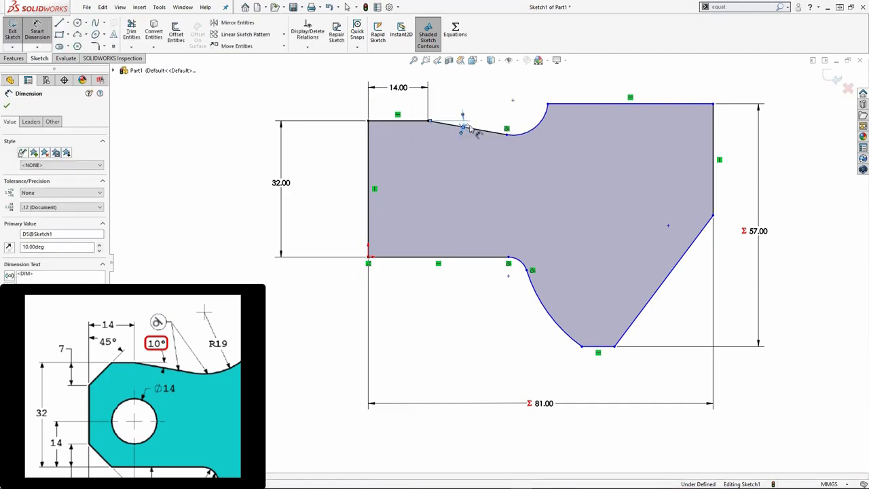
- Set the radius of the upper concave arc to 19 mm
click(534, 128)
click(529, 119)
text(19)
key(Return)
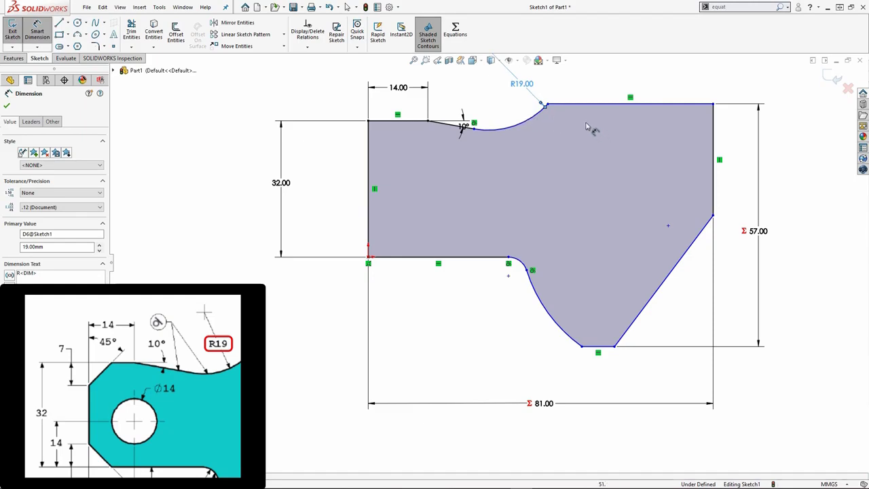
- Dimension the distance from the upper arc's right endpoint to the right vertical line as 29 mm
click(547, 105)
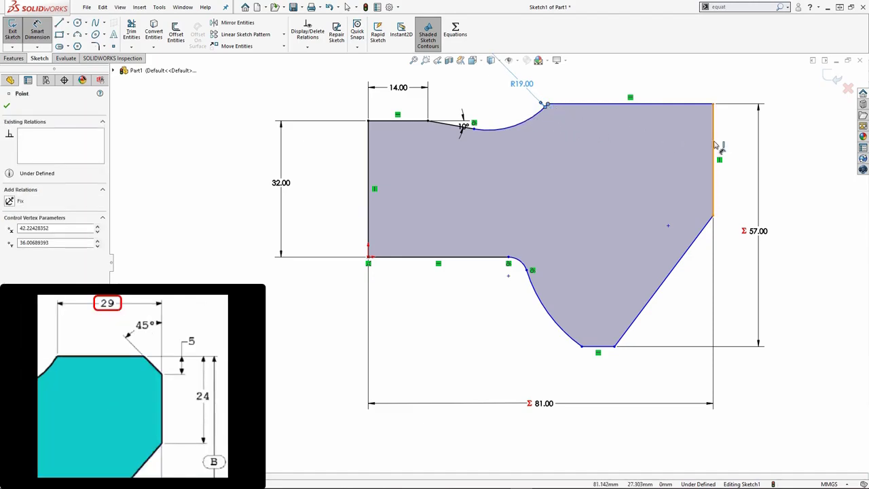
click(714, 148)
click(638, 76)
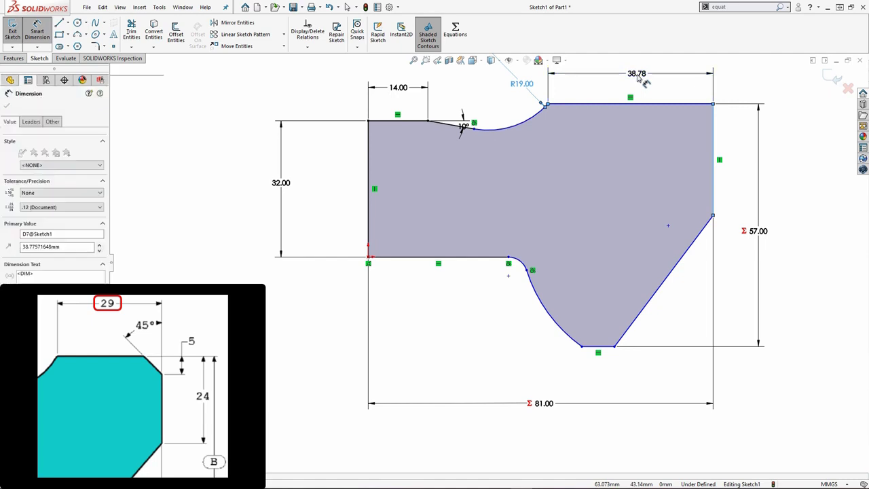
text(29)
key(Return)
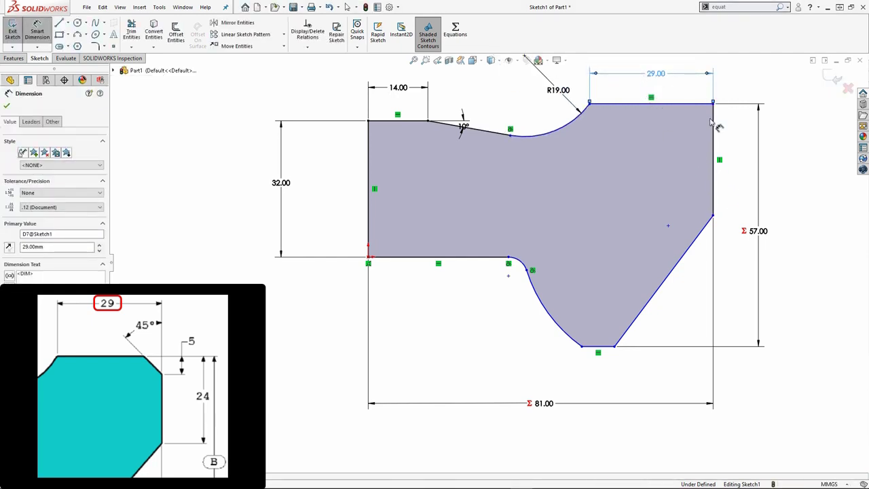
- Dimension the right vertical line's length as 24 mm
click(713, 139)
click(752, 167)
text(24)
key(Return)
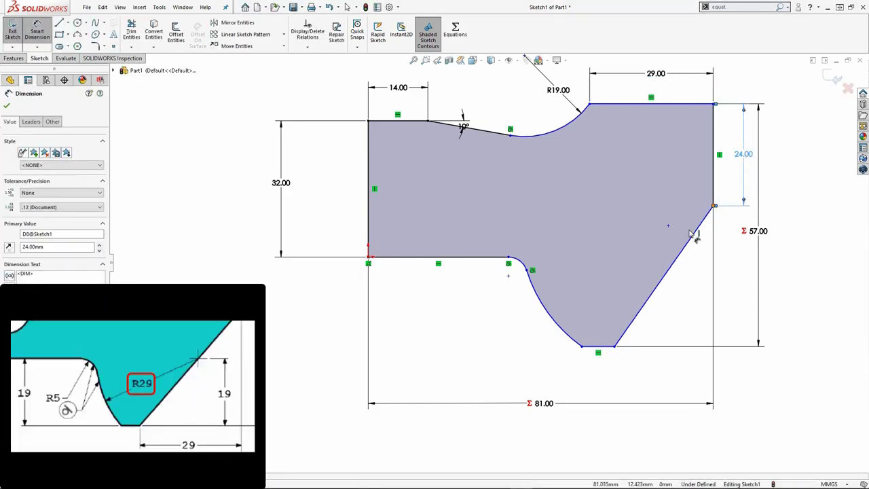
- Set the radius of the large lower arc to 29 mm and end dimensioning
drag(551, 313, 603, 286)
click(604, 286)
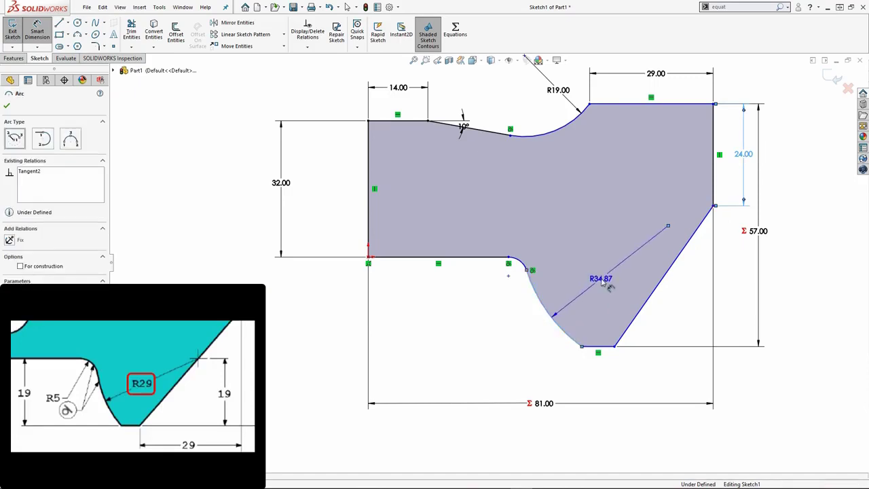
text(29)
key(Return)
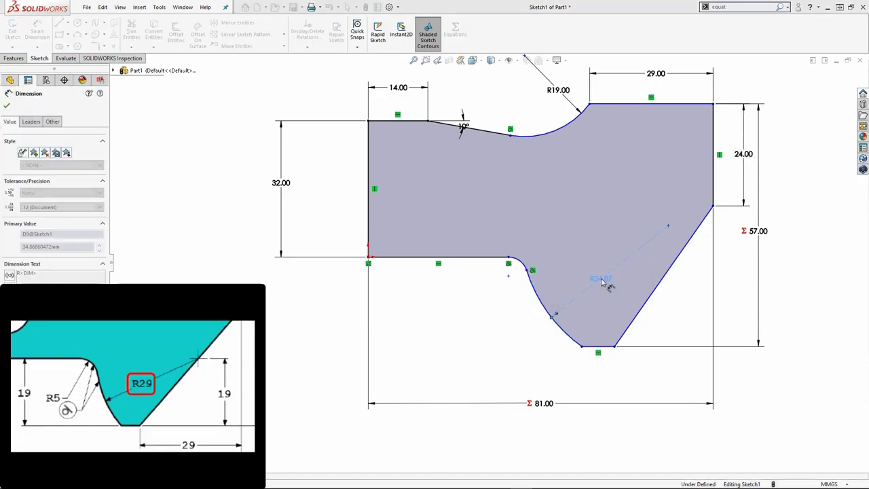
key(Escape)
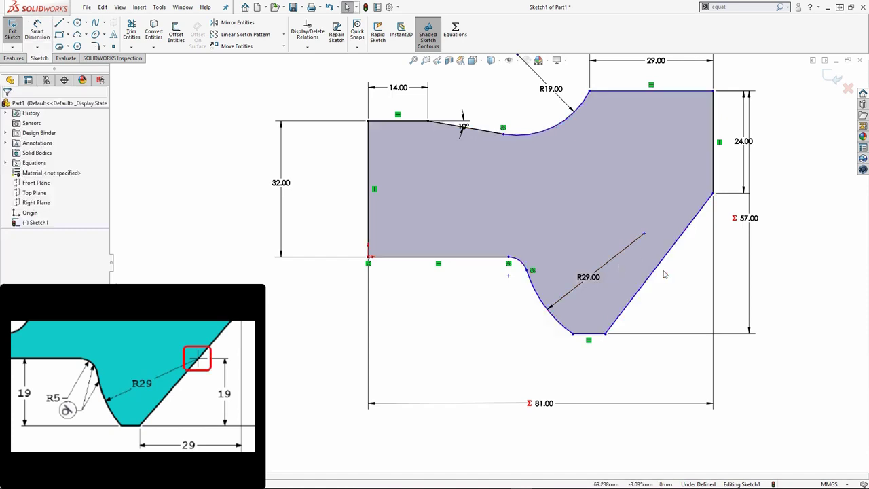
- Make the R29 arc's center point coincident with the diagonal line and shift the short bottom line to the left
click(644, 235)
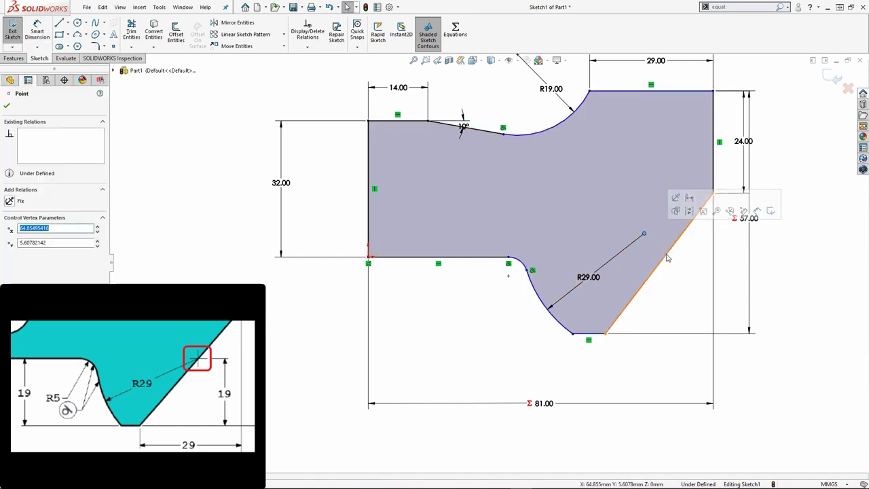
ctrl+click(667, 257)
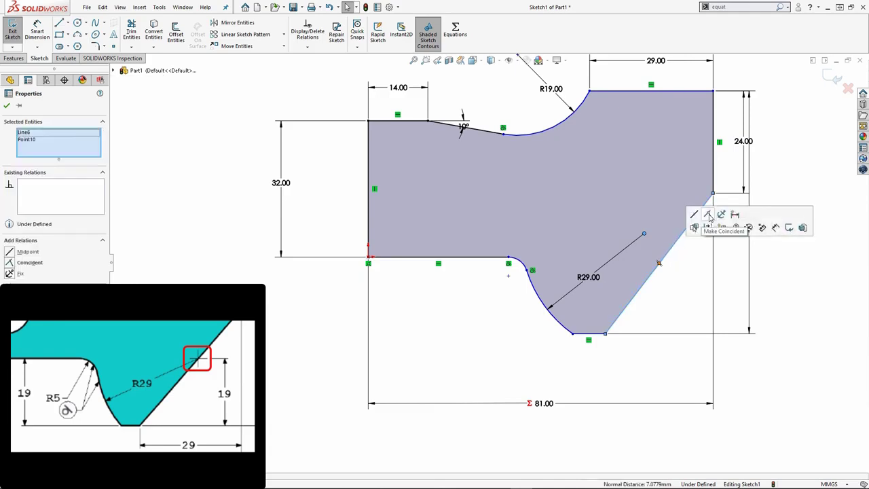
click(722, 227)
drag(481, 334, 578, 335)
- Dimension the vertical distance from the R29 arc's center to the short bottom line as 19 mm
right_drag(310, 319, 313, 375)
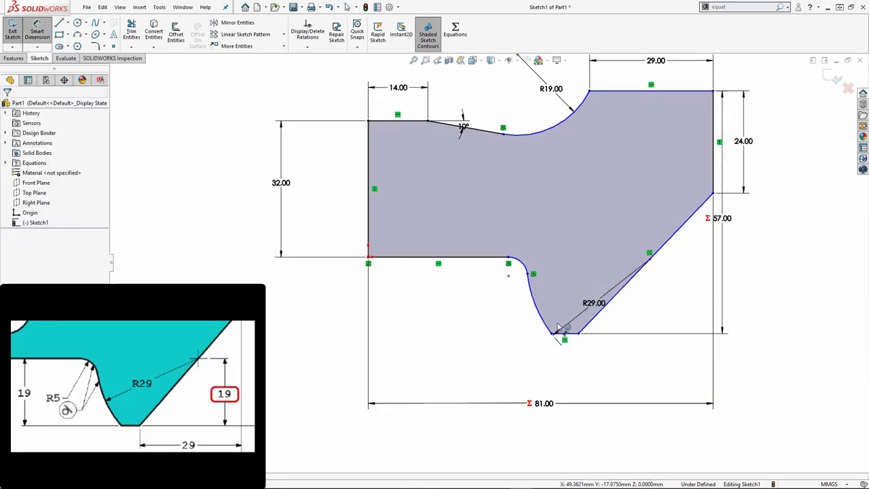
click(650, 258)
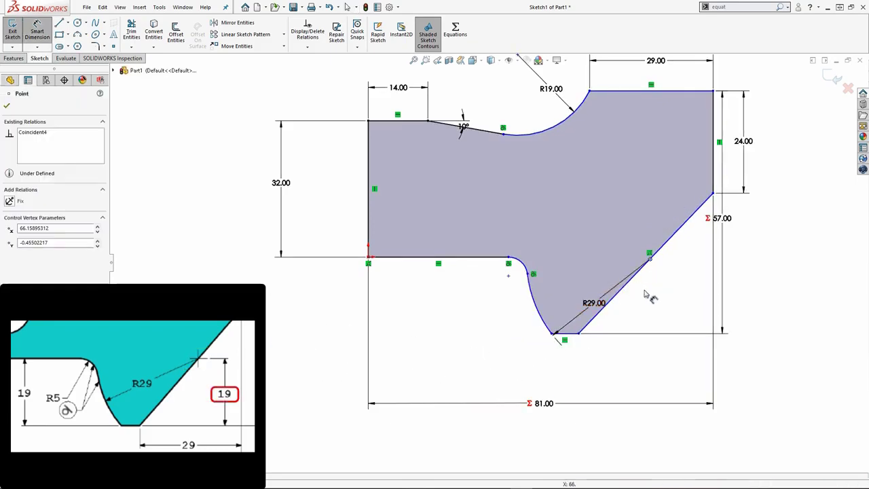
click(570, 333)
click(681, 295)
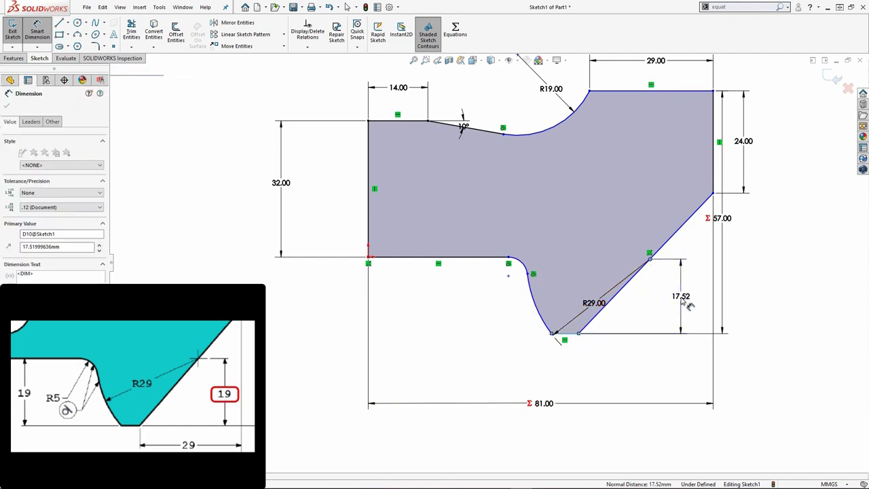
text(19)
key(Return)
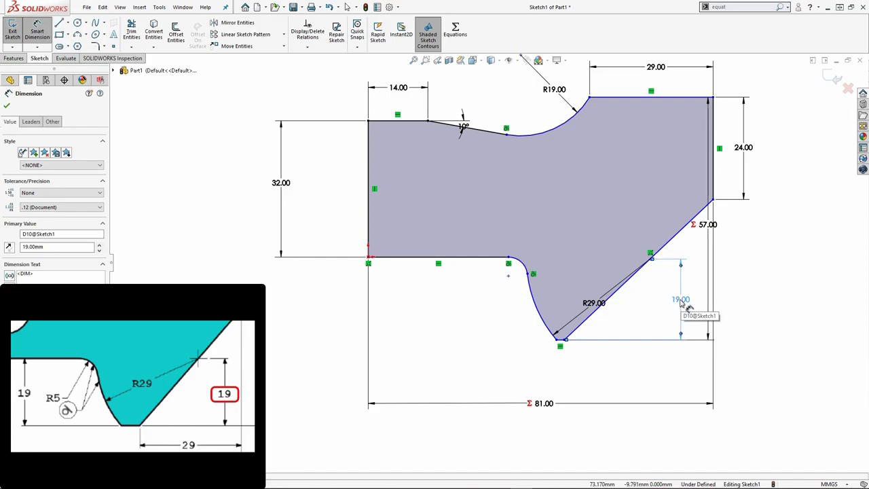
- Set the radius of the small arc joining the lower horizontal line to the R29 arc to 5 mm
click(533, 273)
click(555, 249)
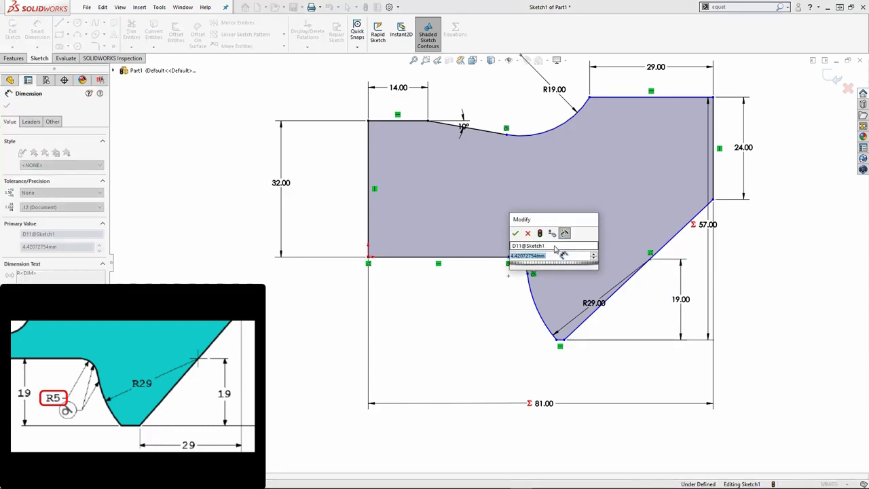
text(5)
key(Return)
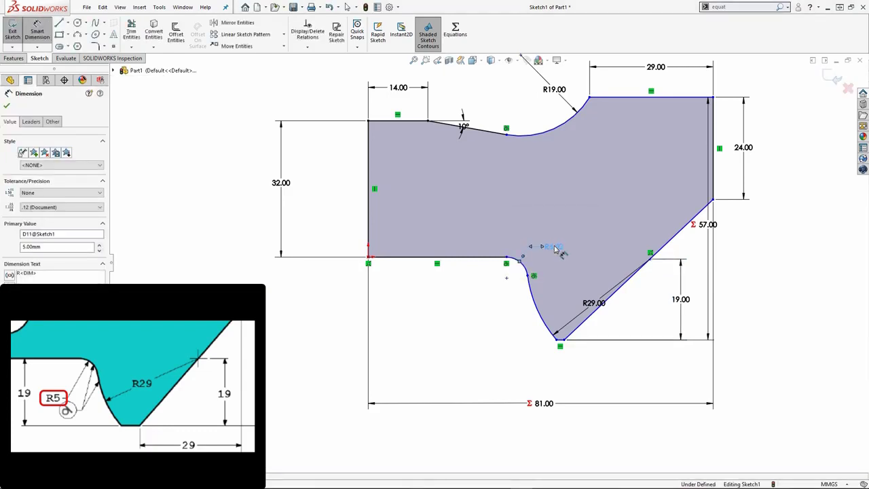
- Dimension the vertical distance from the lower horizontal line to the short bottom line as 19 mm and place the overall height dimension outside the profile
click(458, 258)
click(558, 341)
click(409, 312)
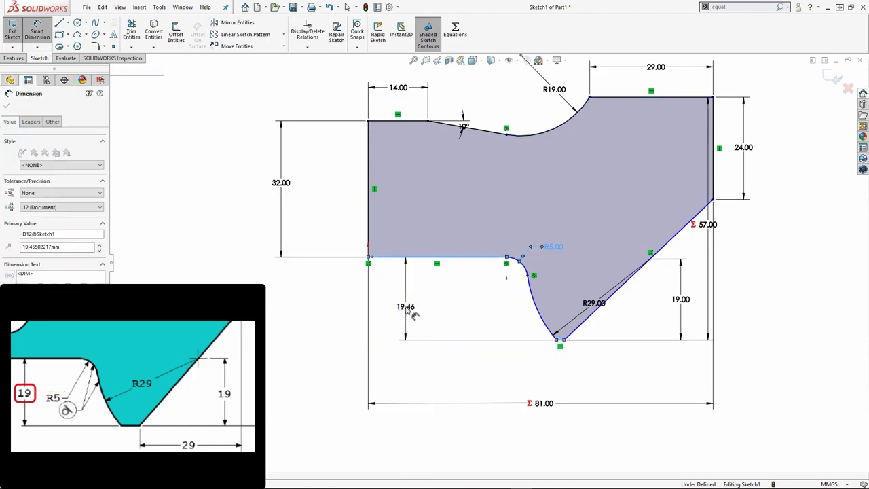
text(19)
key(Return)
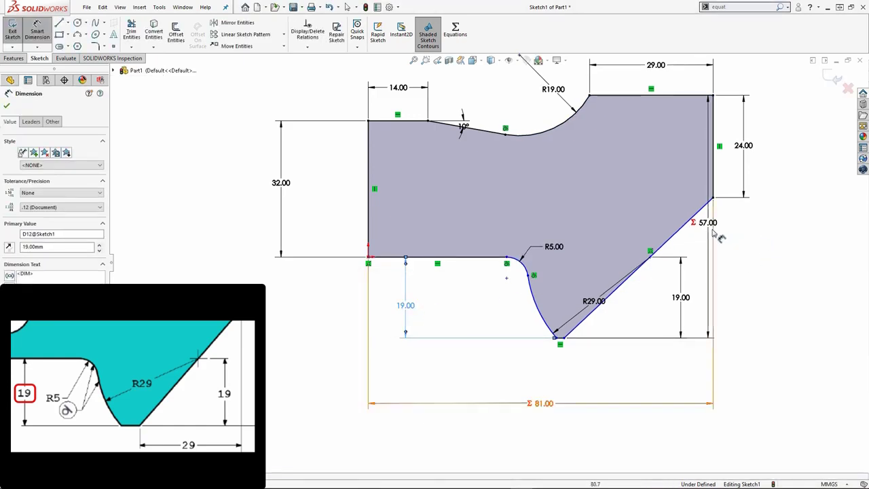
drag(714, 227, 759, 230)
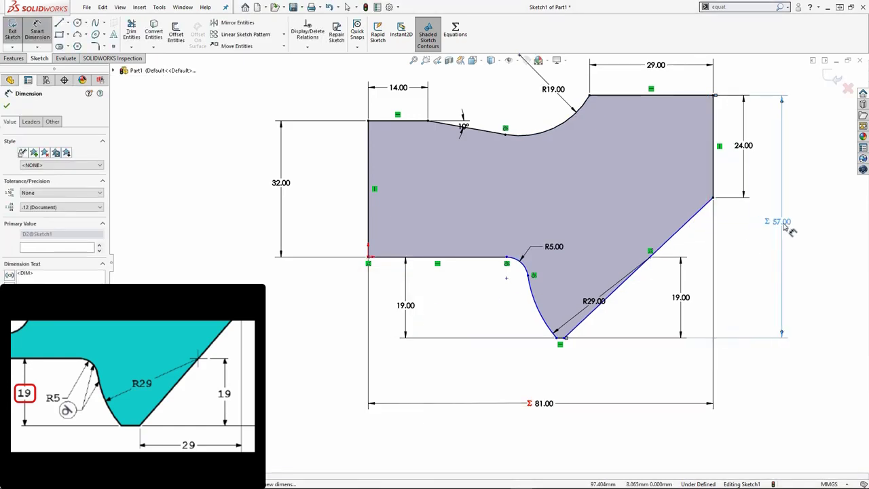
click(784, 227)
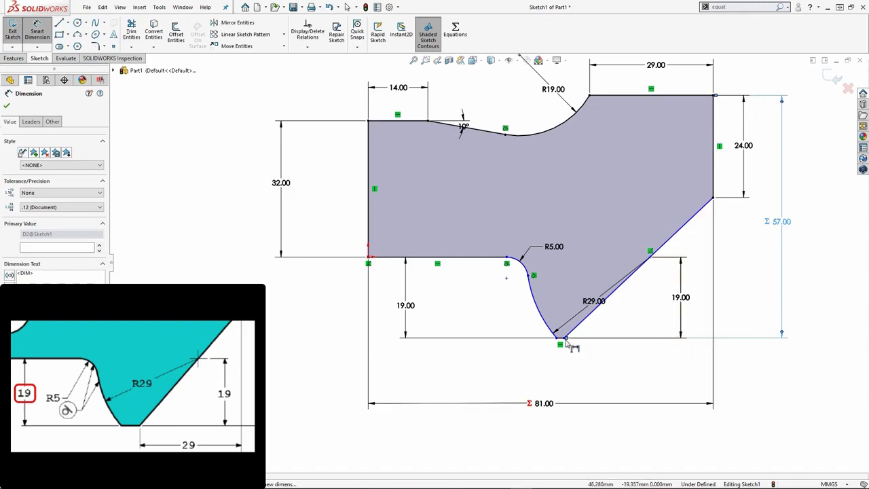
- Dimension the horizontal distance from the short bottom line's right endpoint to the right vertical line's lower endpoint as 29 mm
scroll(574, 346, down, 3)
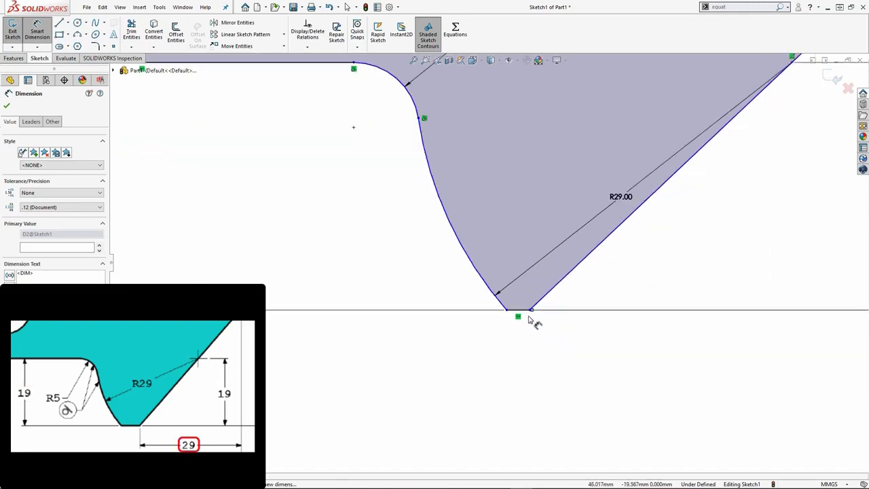
key(Escape)
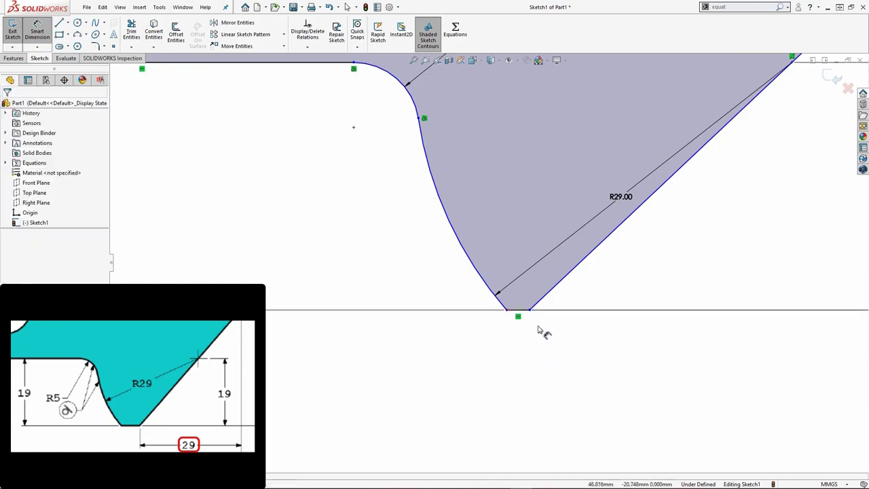
click(530, 311)
scroll(488, 267, up, 2)
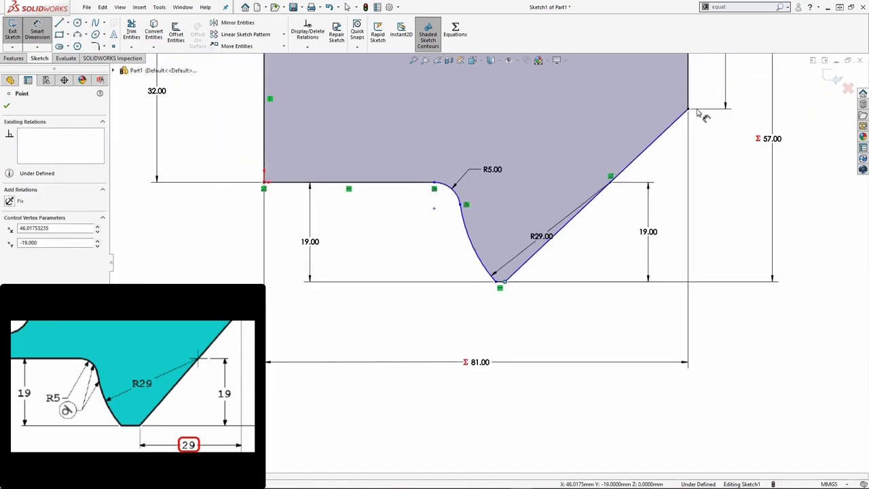
click(689, 107)
click(620, 329)
text(29)
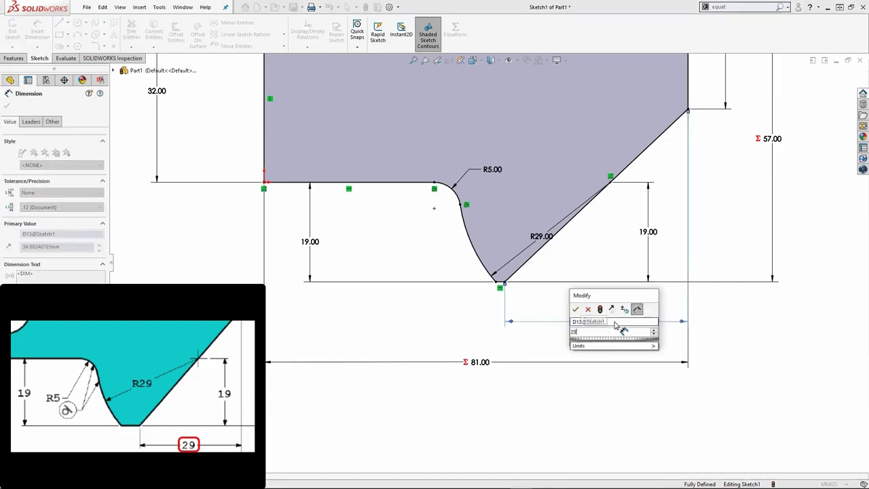
key(Return)
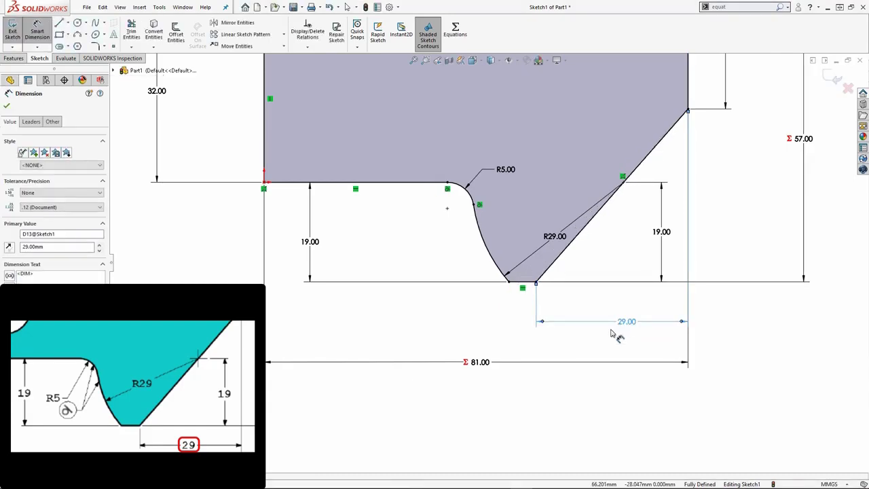
- Extrude the profile with a Mid Plane end condition and its depth linked to global variable C
key(f)
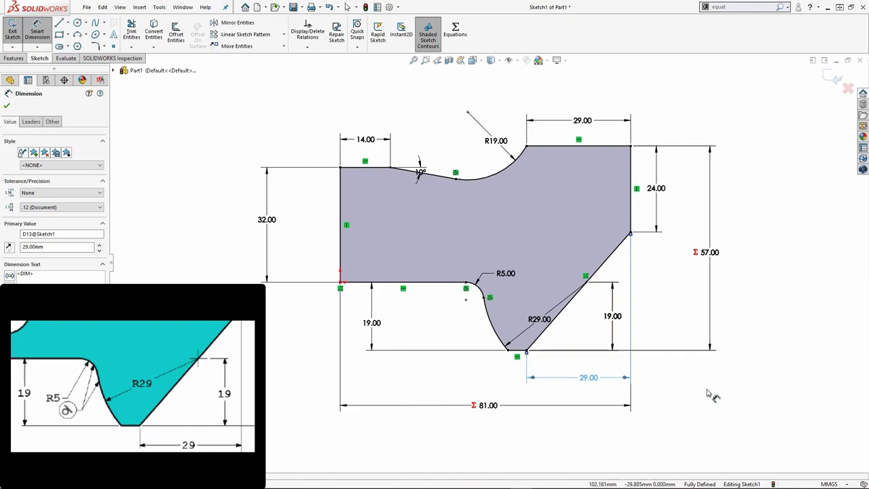
click(14, 58)
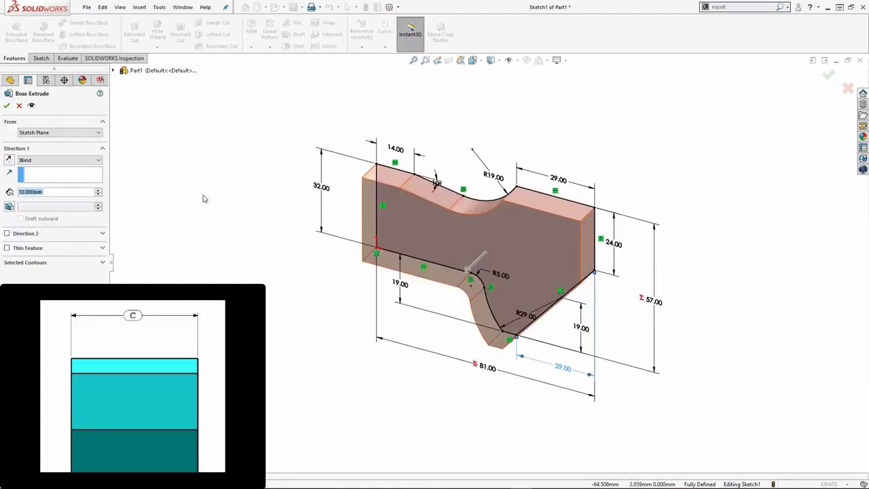
click(53, 160)
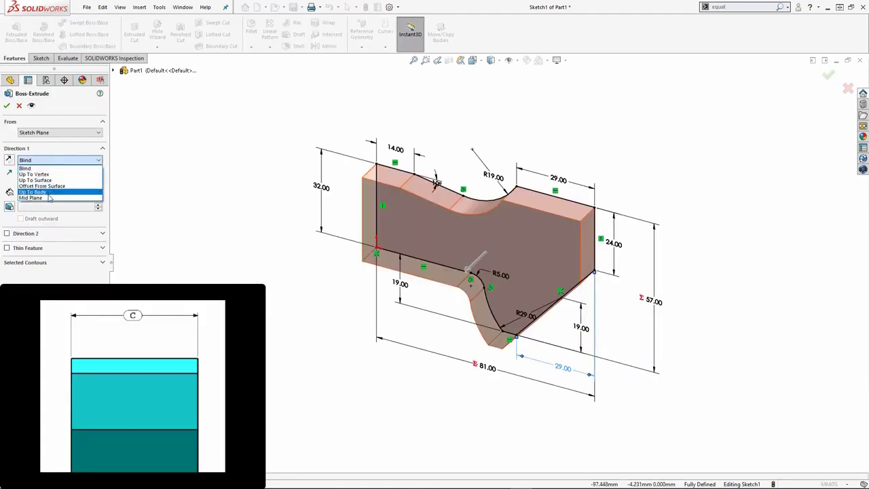
click(48, 198)
text(=)
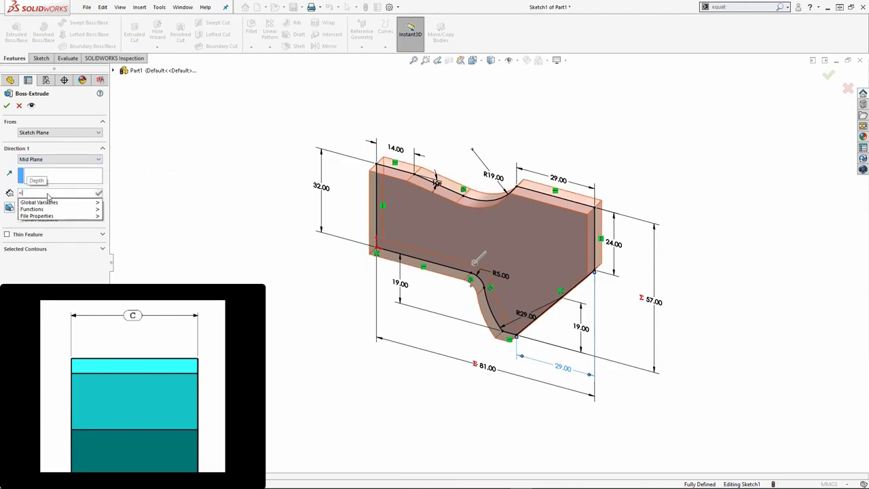
key(Down)
key(Down)
key(Down)
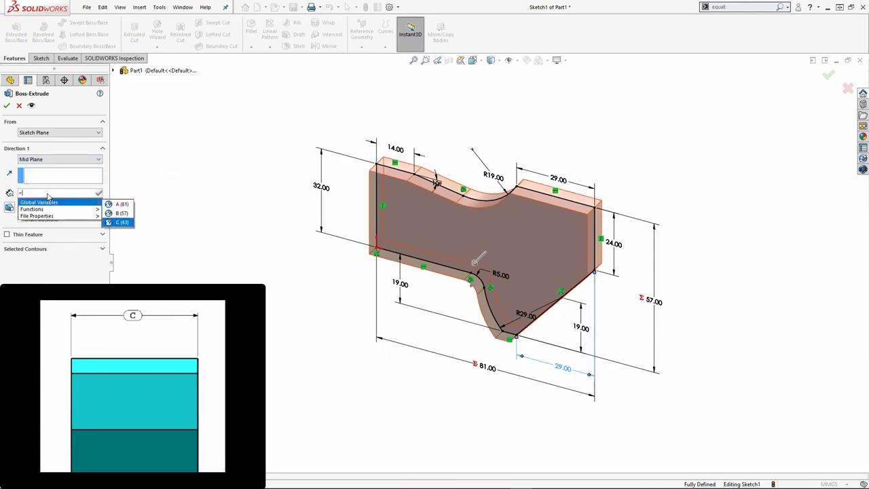
key(Return)
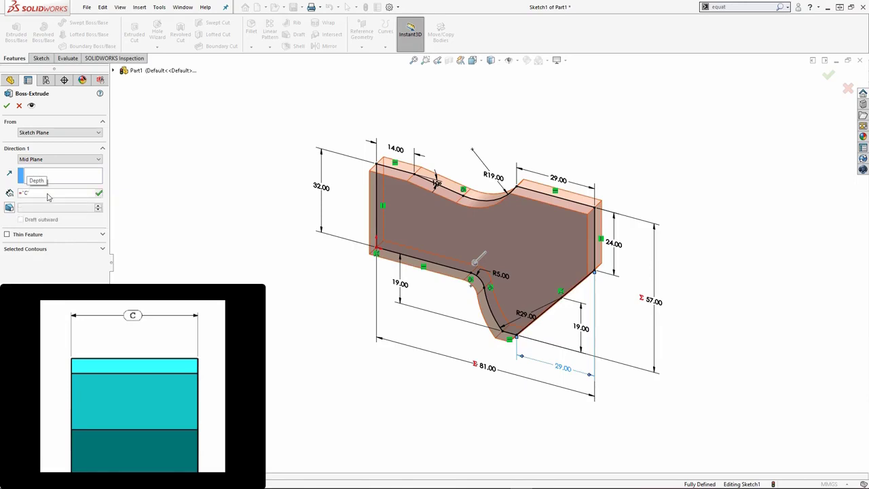
click(6, 105)
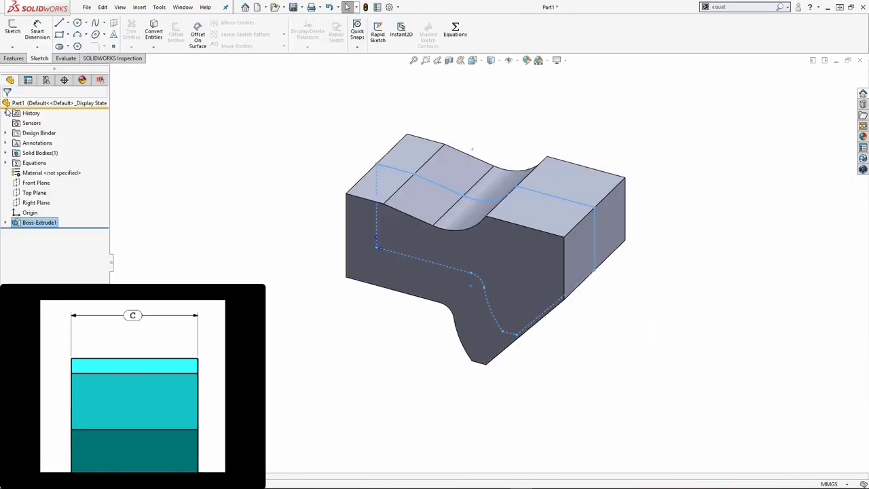
click(168, 212)
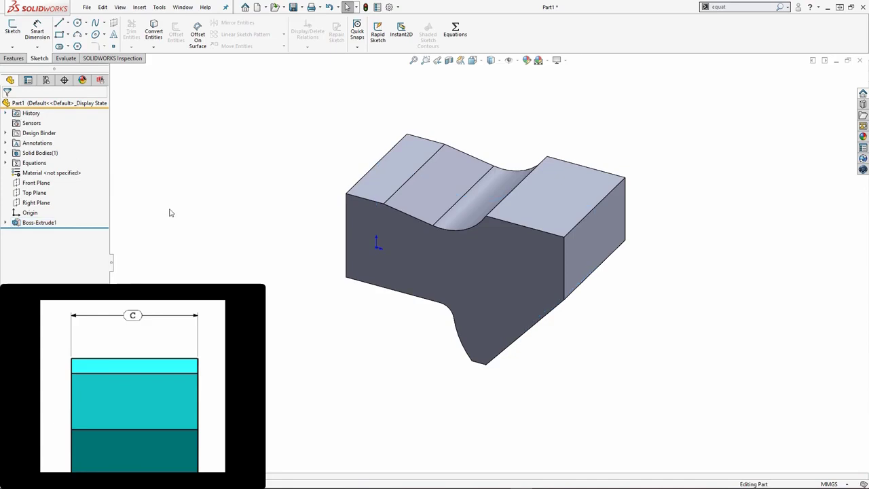
- Start a sketch on the part's front face and draw a circle about 12 mm in diameter near its left end
click(370, 265)
click(406, 252)
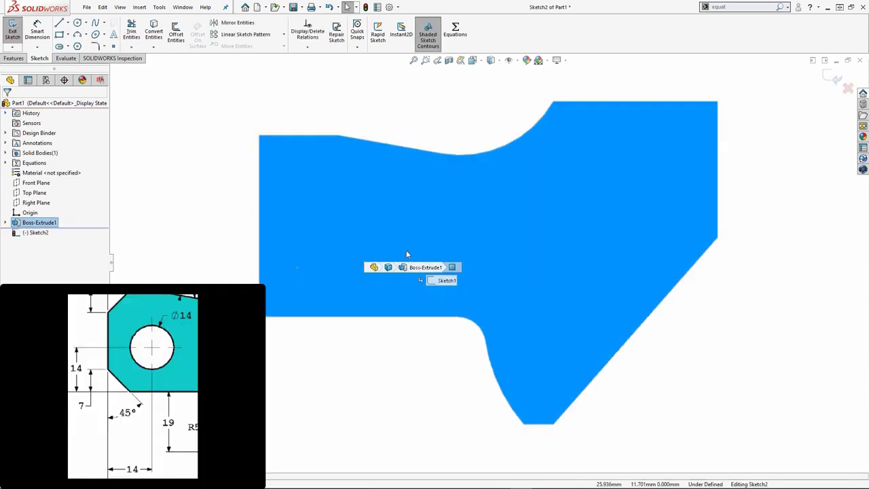
right_drag(359, 192, 341, 242)
click(334, 238)
click(361, 260)
- Set the circle's diameter to 14 mm
right_drag(361, 285, 353, 348)
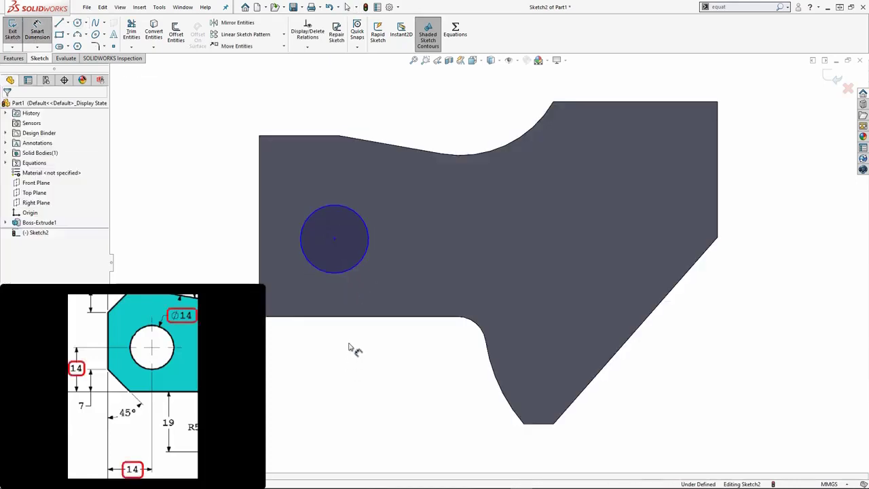
click(348, 270)
click(389, 176)
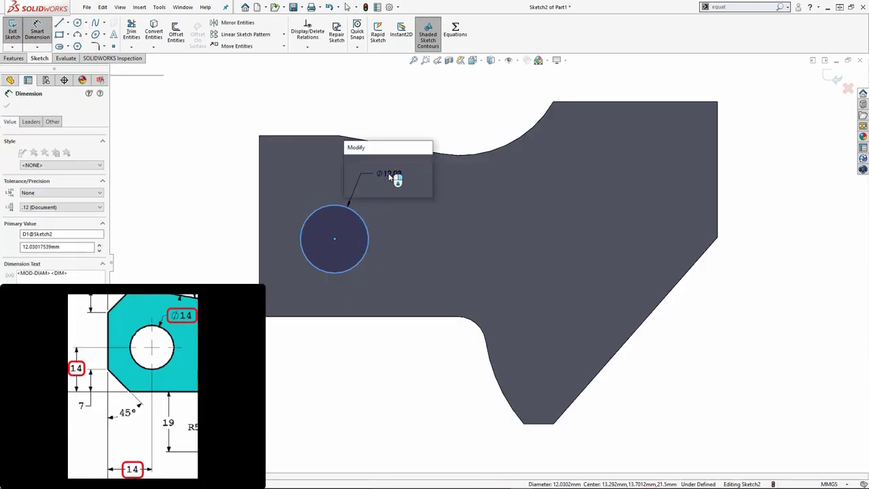
text(14)
key(Return)
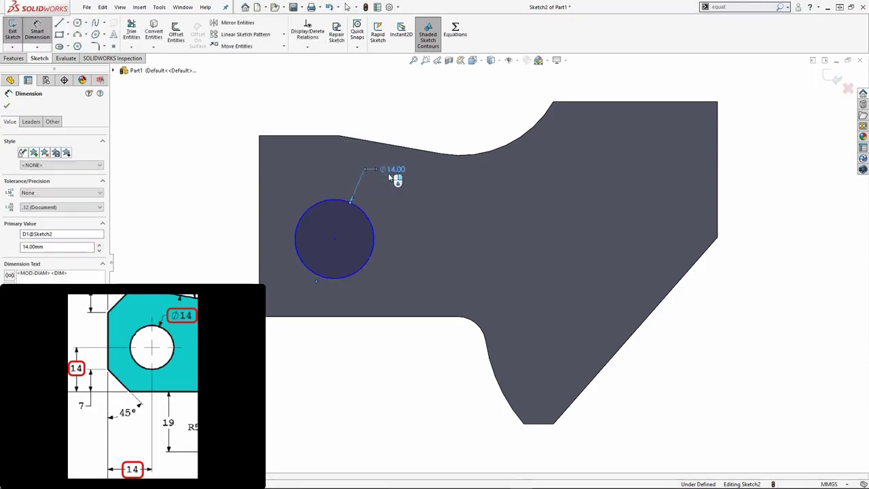
- Dimension the circle's center 14 mm above the lower horizontal edge and 14 mm from the left vertical edge
click(355, 278)
click(354, 316)
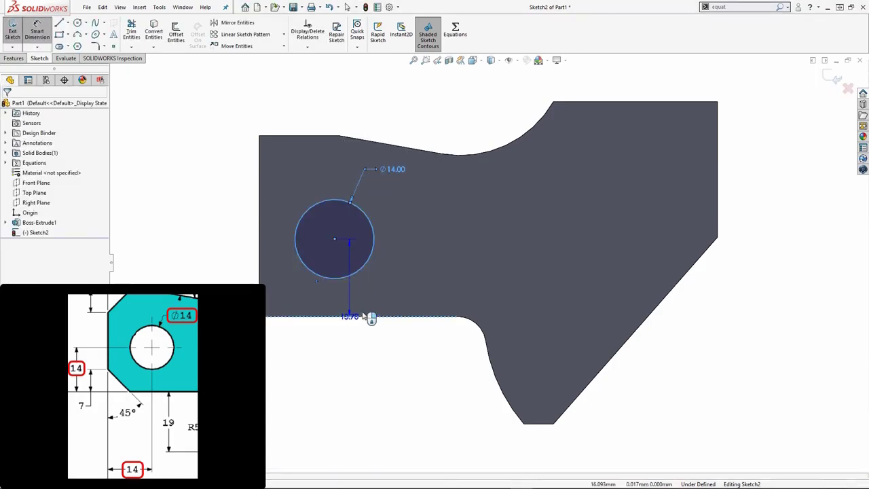
click(417, 287)
text(14)
key(Return)
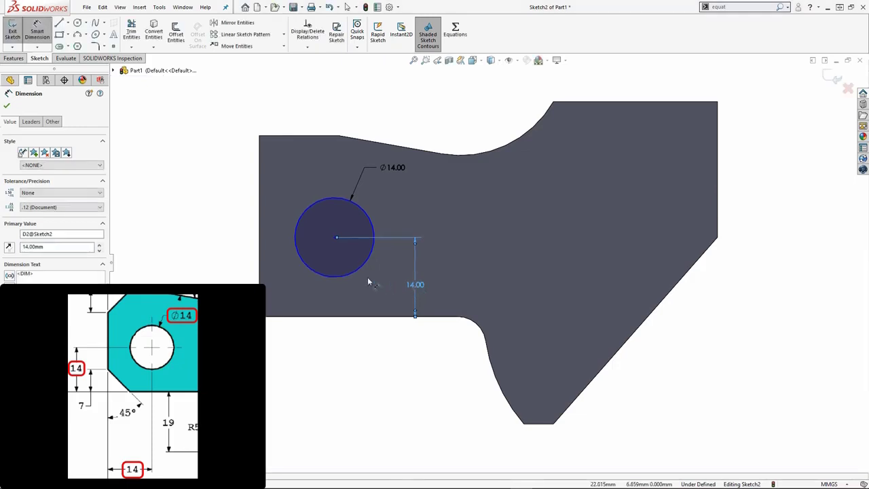
click(296, 260)
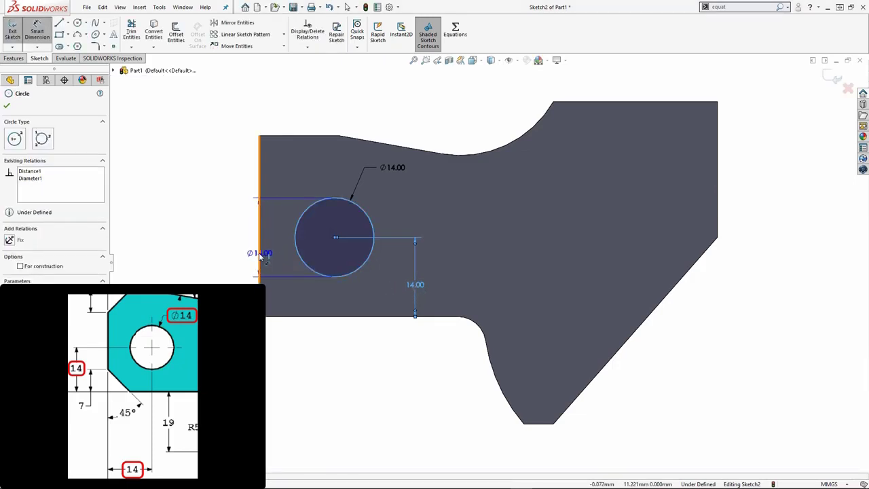
click(259, 251)
click(224, 242)
key(Return)
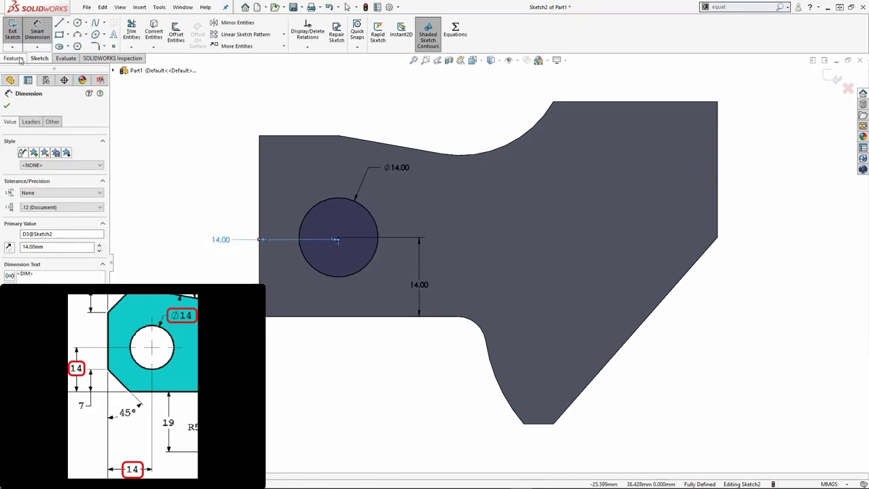
- Cut the circle through the whole part with an Extruded Cut set to Through All
click(13, 59)
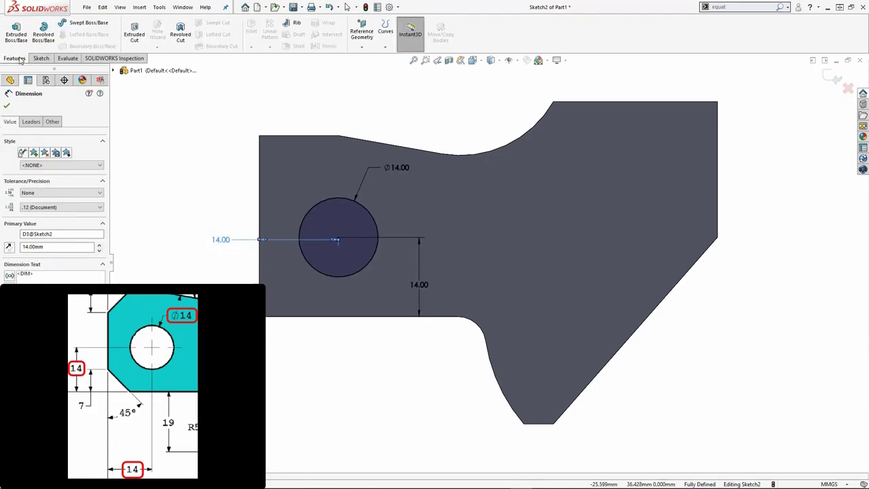
click(135, 31)
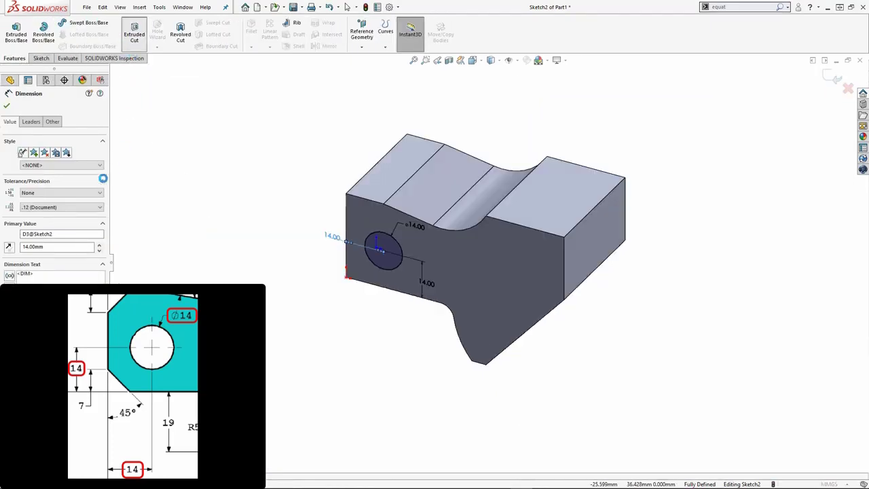
click(73, 160)
click(59, 169)
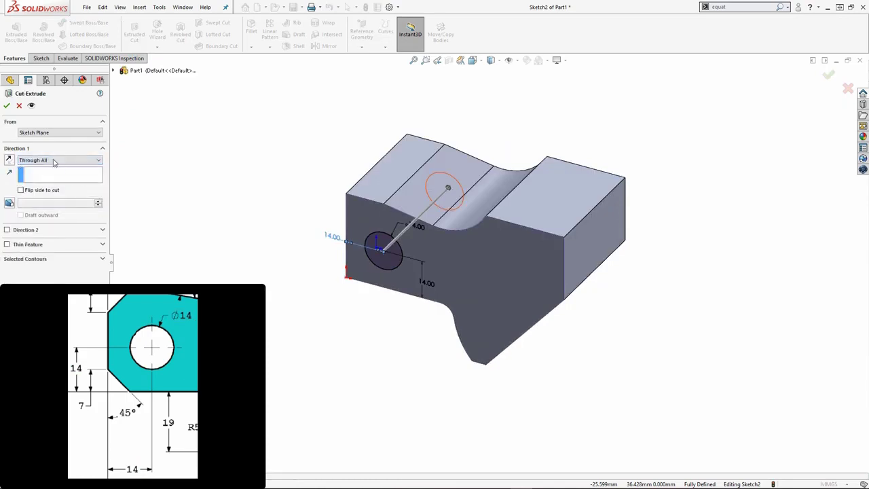
click(7, 105)
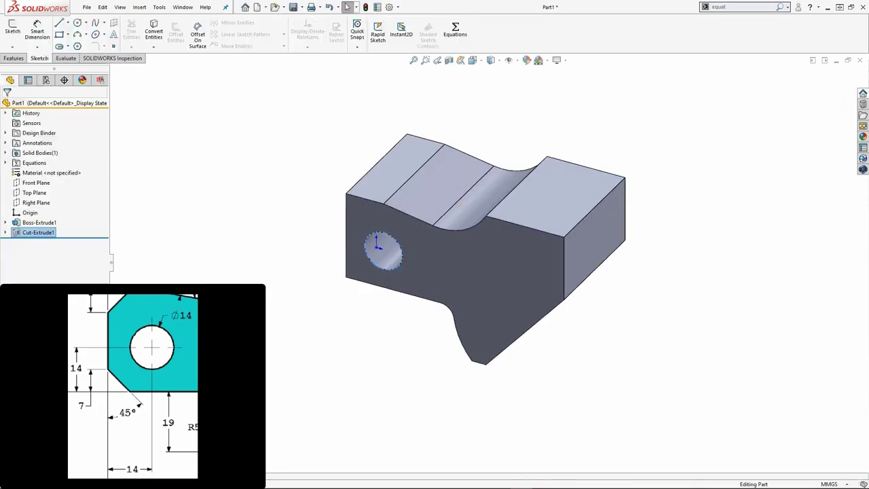
- Chamfer the upper and lower edges of the part's left end face with a 7 mm distance at 45 degrees
click(13, 58)
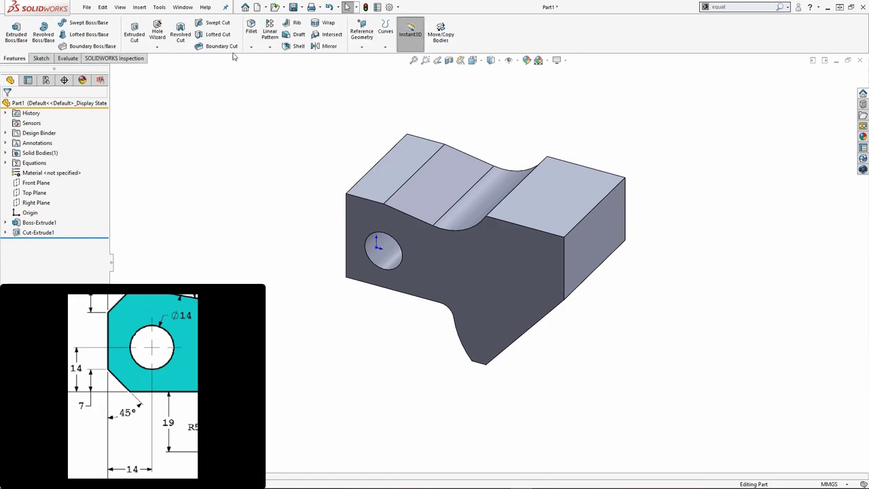
click(251, 47)
click(254, 68)
text(7.0)
key(Return)
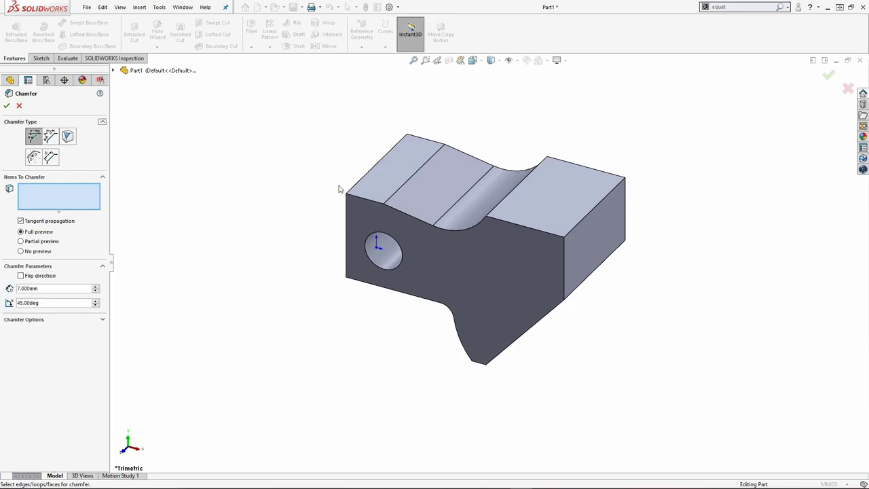
click(364, 179)
middle_drag(364, 179, 371, 261)
click(371, 261)
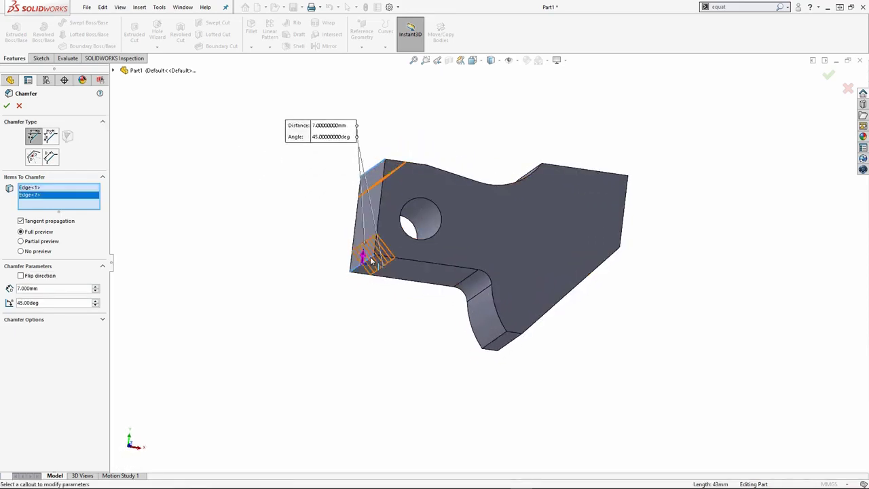
click(7, 105)
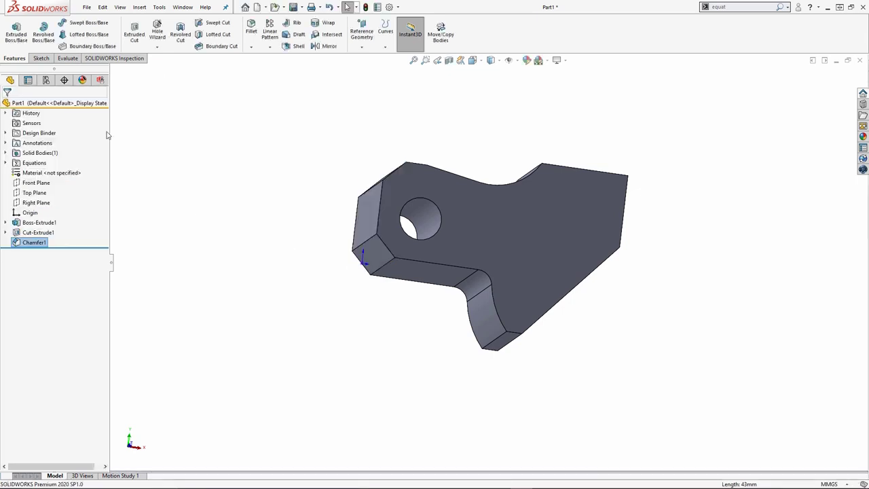
- Chamfer the upper edge of the part's right end face with a 5 mm distance at 45 degrees
click(252, 46)
click(256, 67)
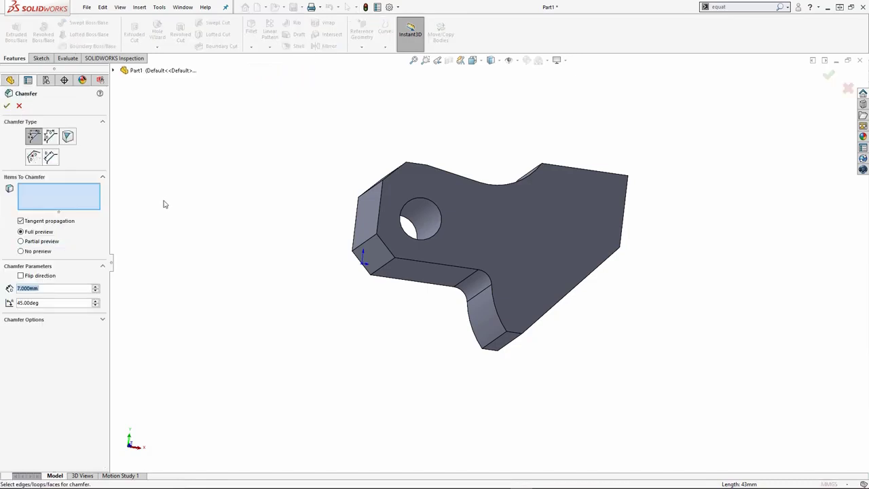
text(5.0)
key(Return)
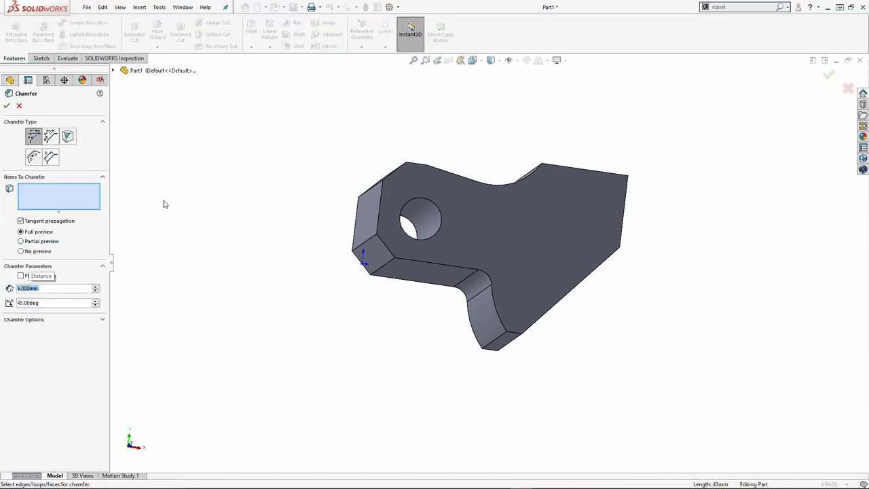
middle_drag(192, 196, 242, 190)
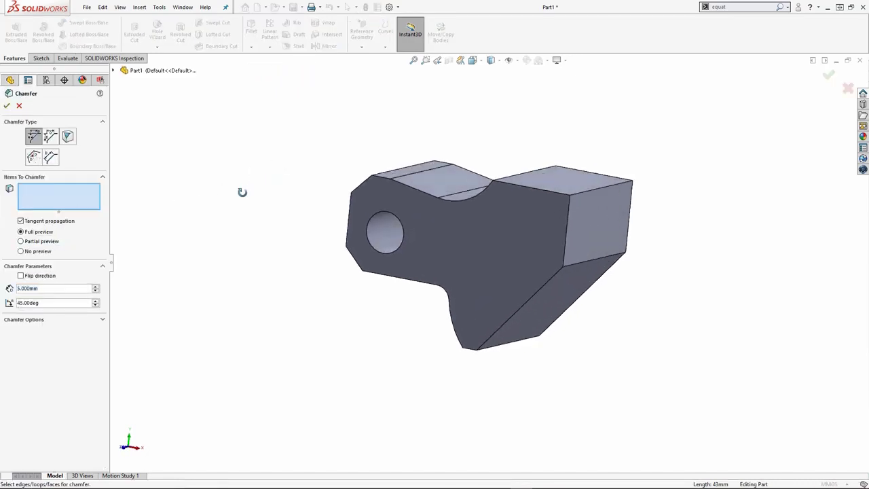
click(612, 188)
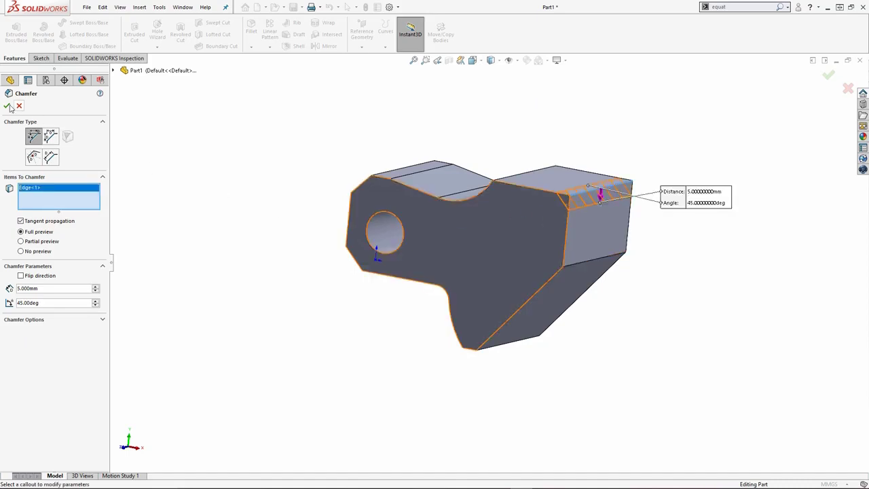
key(Return)
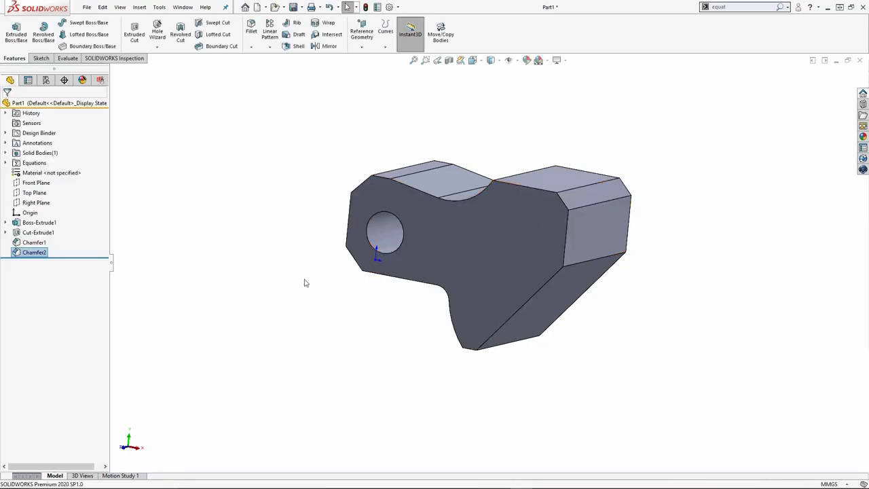
- Assign the AISI 1020 steel material to the part
click(441, 254)
click(448, 262)
click(408, 366)
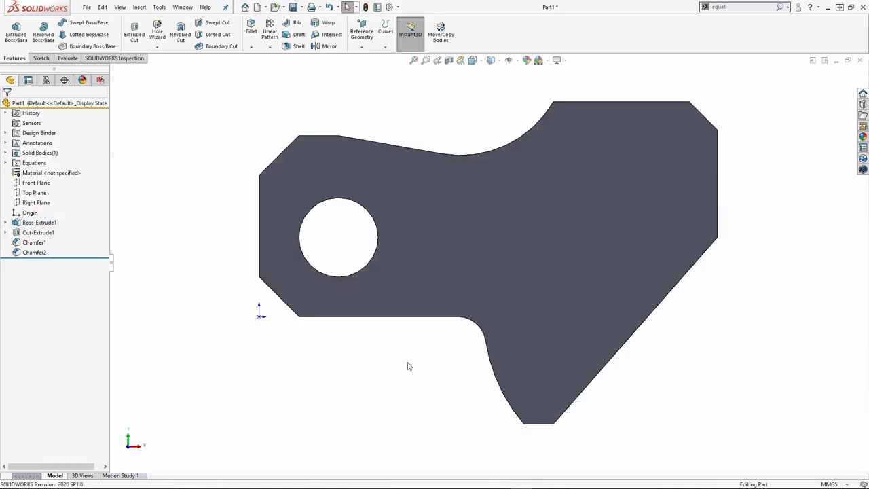
key(f)
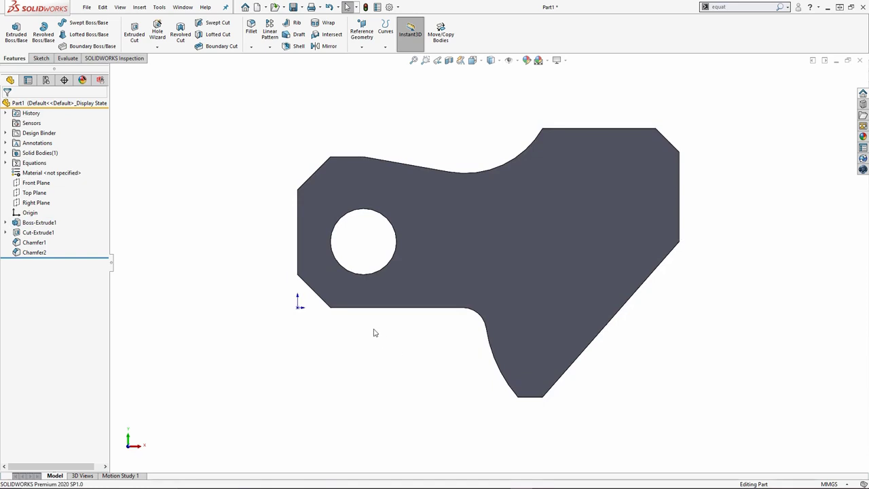
right_click(37, 175)
click(65, 180)
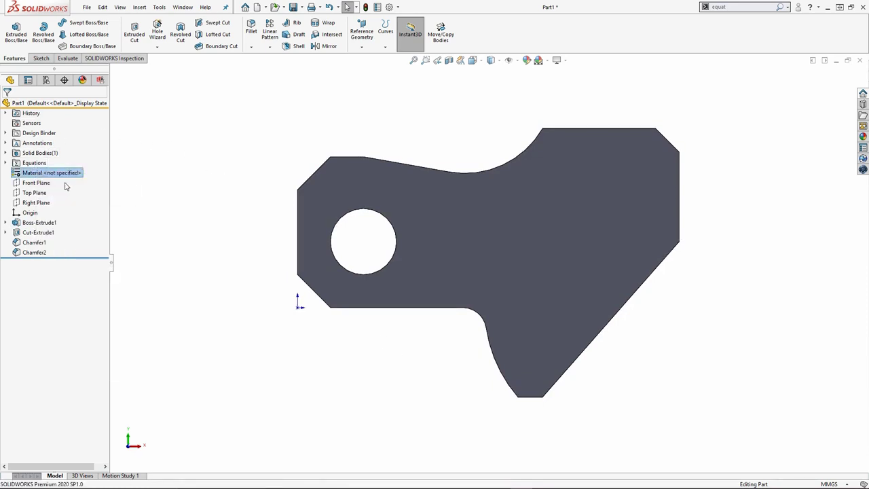
click(315, 225)
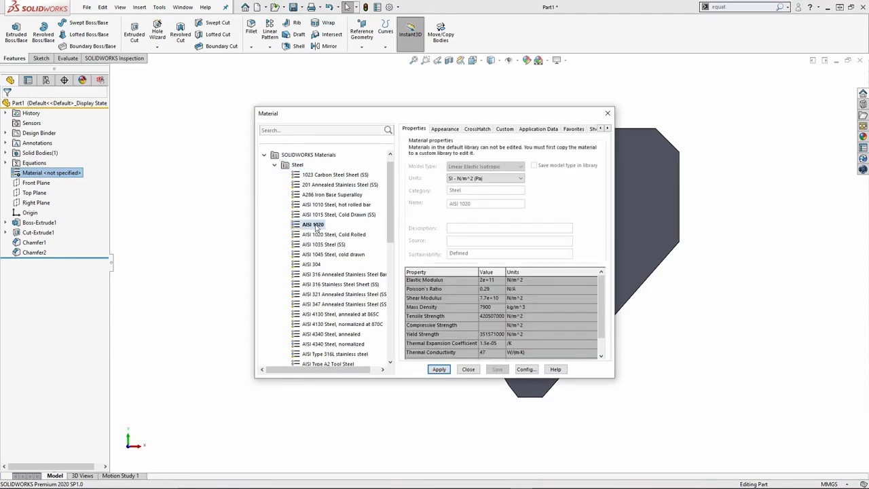
click(469, 370)
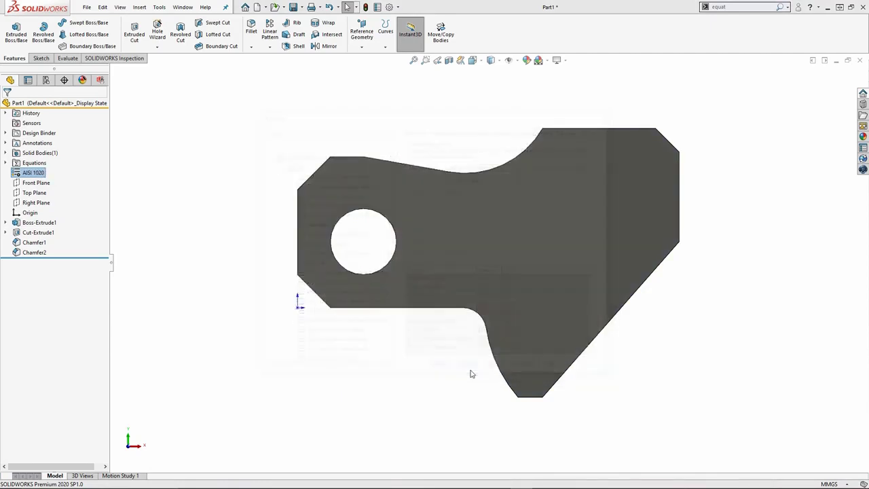
click(67, 58)
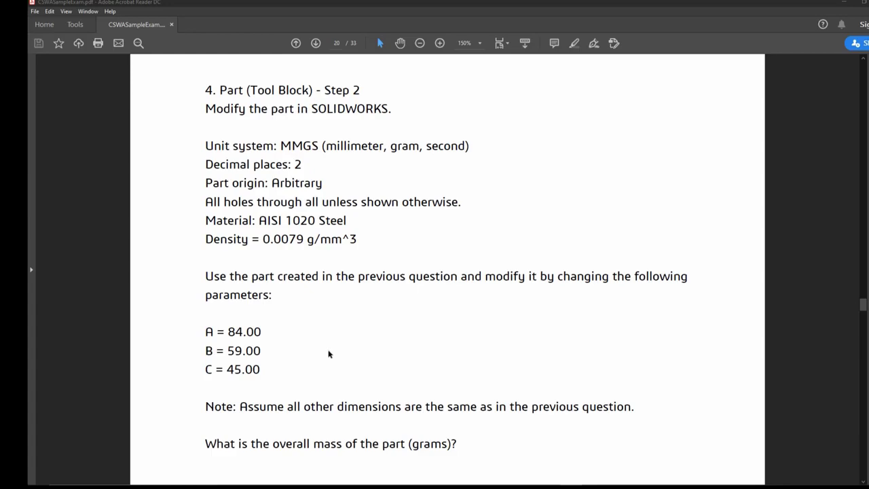
- Switch back to SOLIDWORKS and set global variable A to 84 in the part's equations
key(alt+Tab)
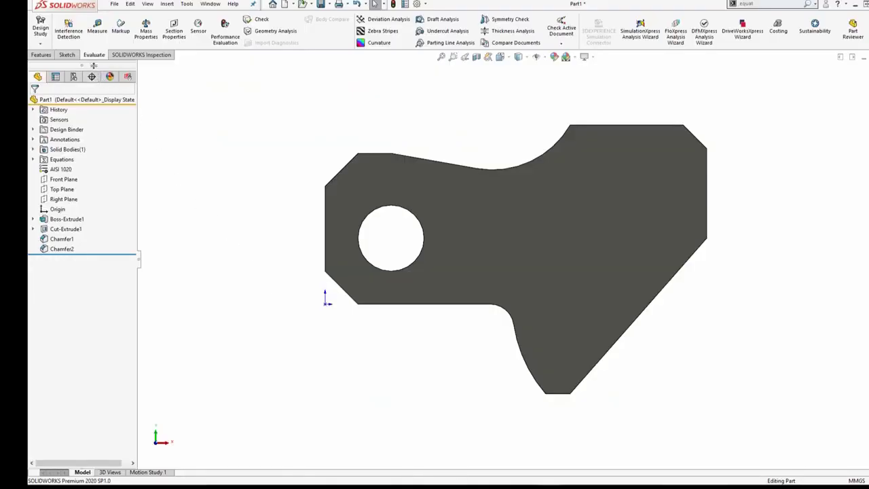
click(67, 54)
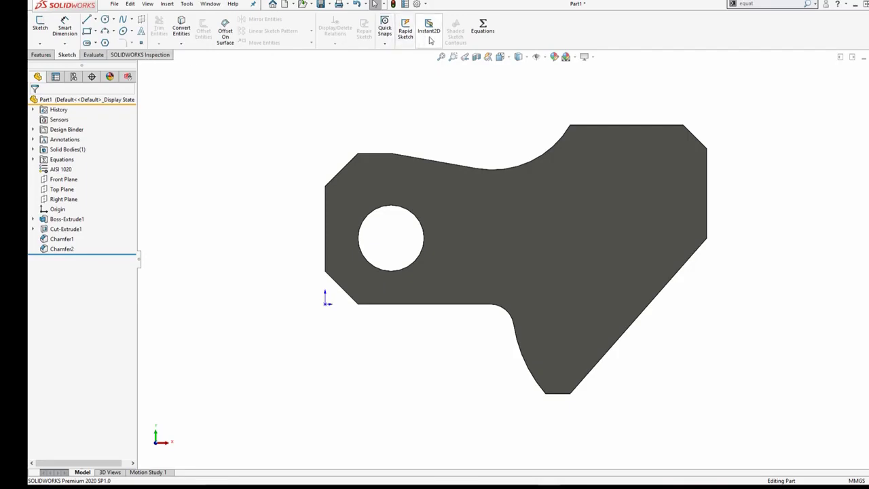
click(483, 27)
click(360, 163)
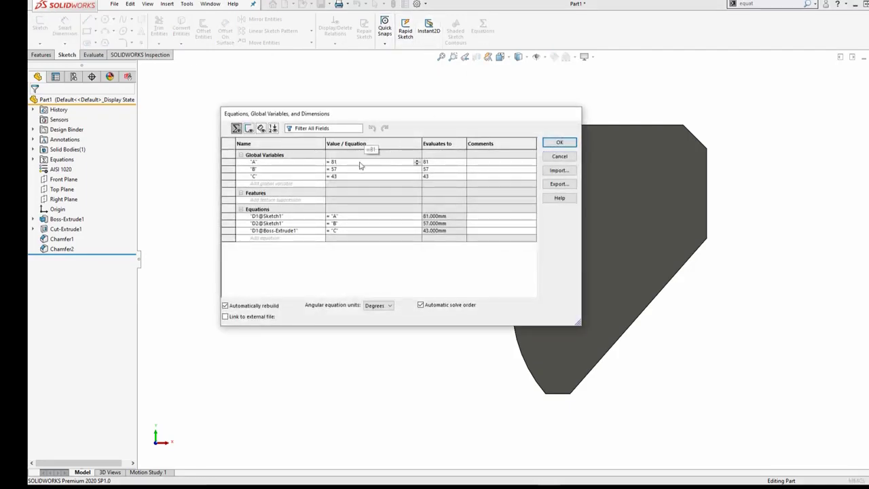
key(BackSpace)
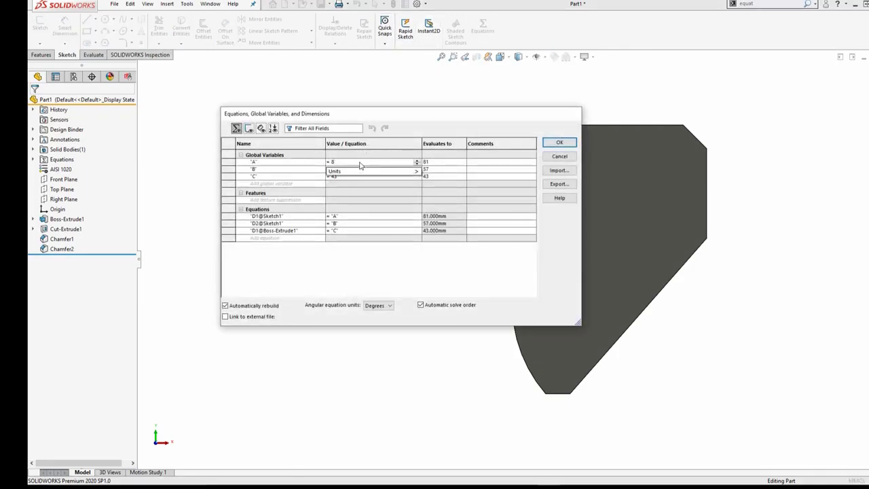
text(4)
key(Return)
- Set global variable B to 59 and C to 45, and accept the equation changes
click(350, 170)
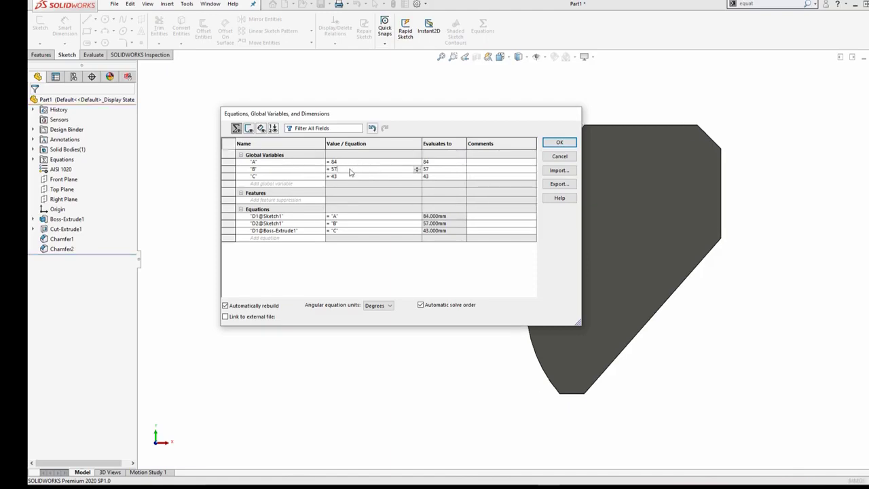
key(BackSpace)
text(9)
key(Return)
click(342, 175)
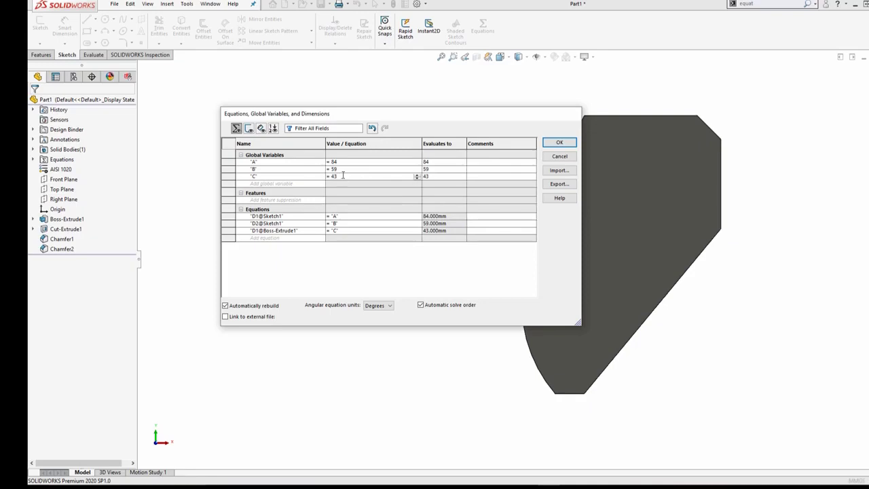
key(BackSpace)
text(5)
key(Return)
click(561, 144)
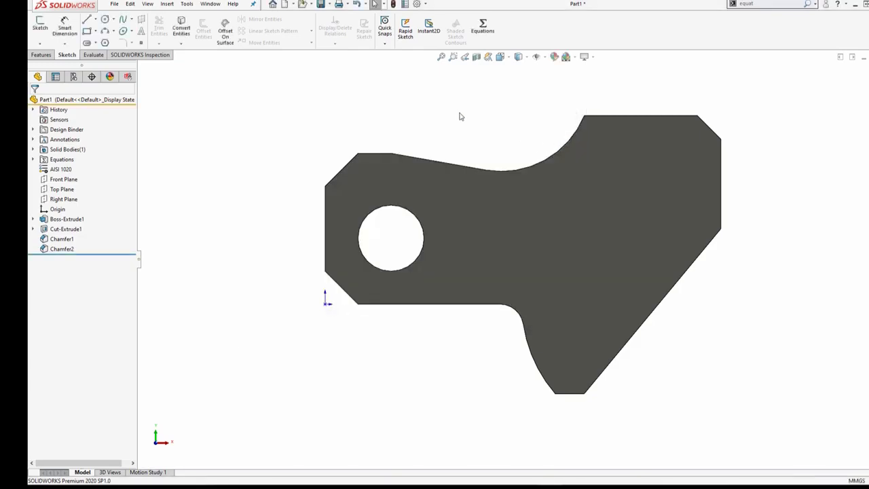
- Evaluate the mass properties of the modified part to read its overall mass
click(94, 55)
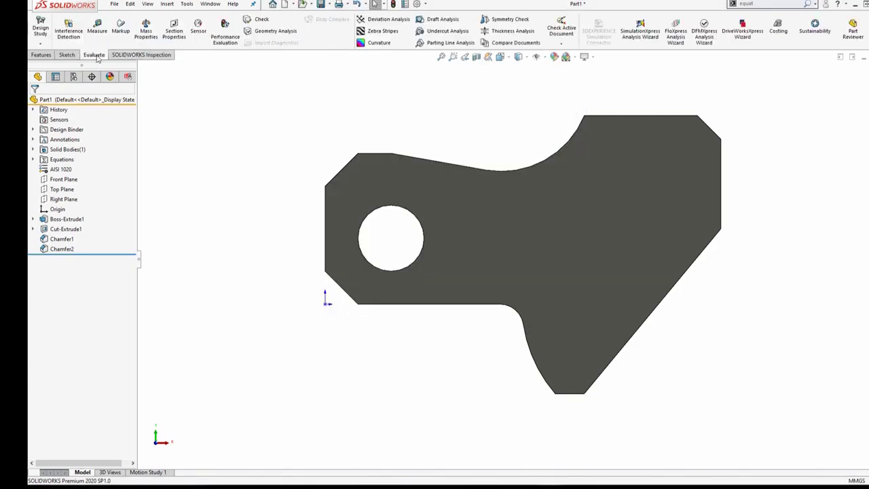
click(145, 32)
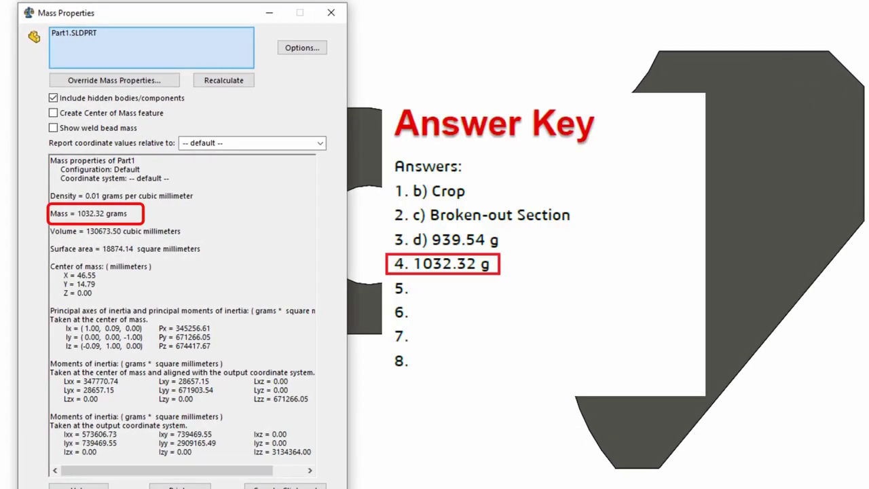